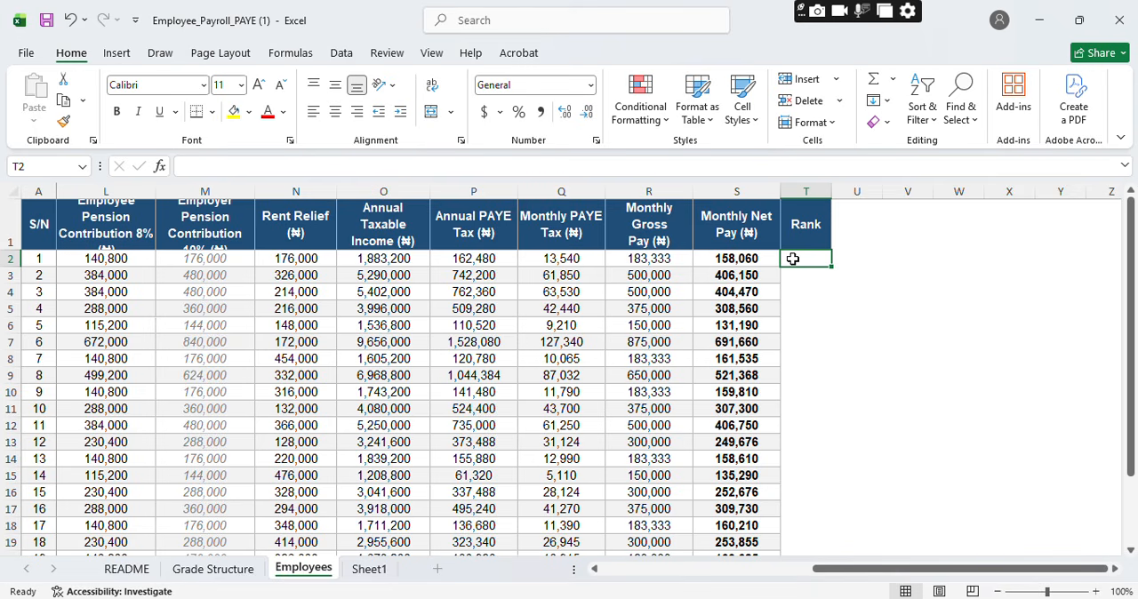
Step: Enter =RANK(S2,S2:S21) in cell T2 to rank the first employee's monthly net pay
text(=)
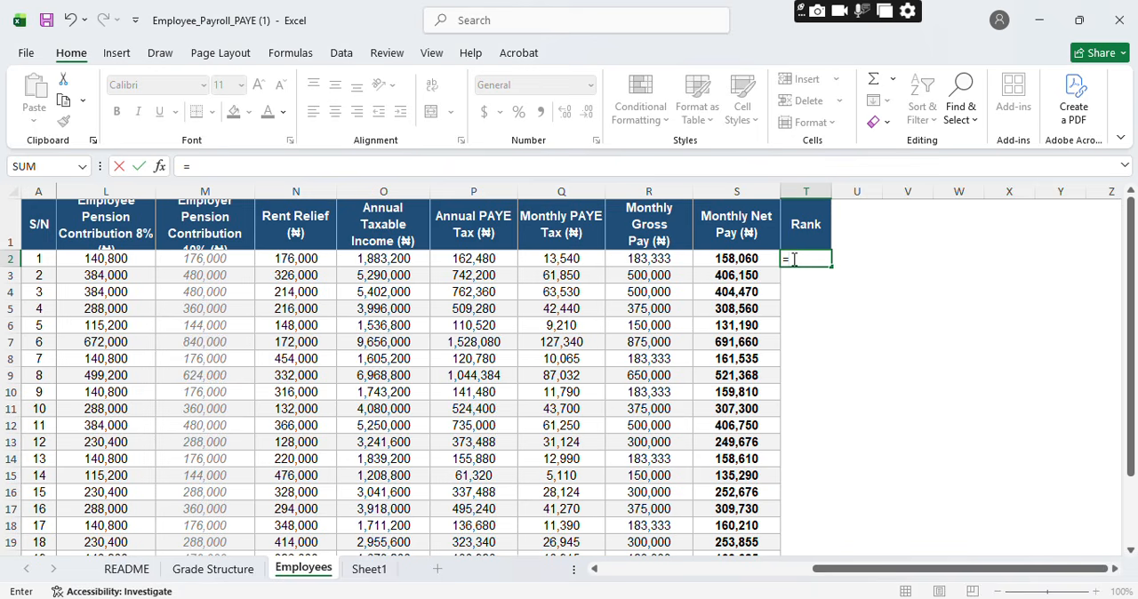
text(ra)
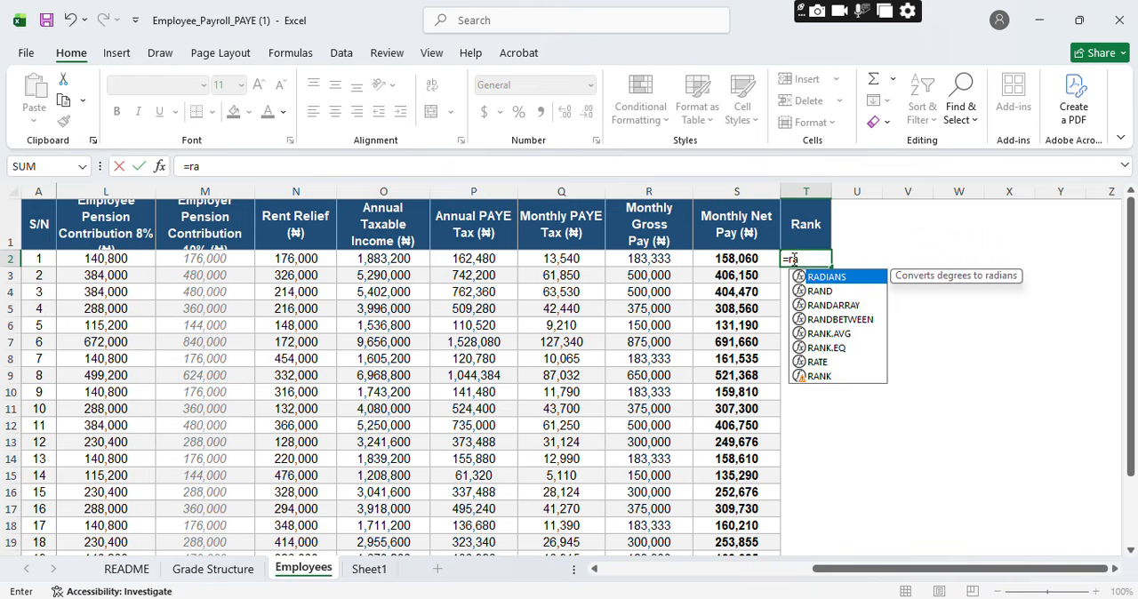
text(nk)
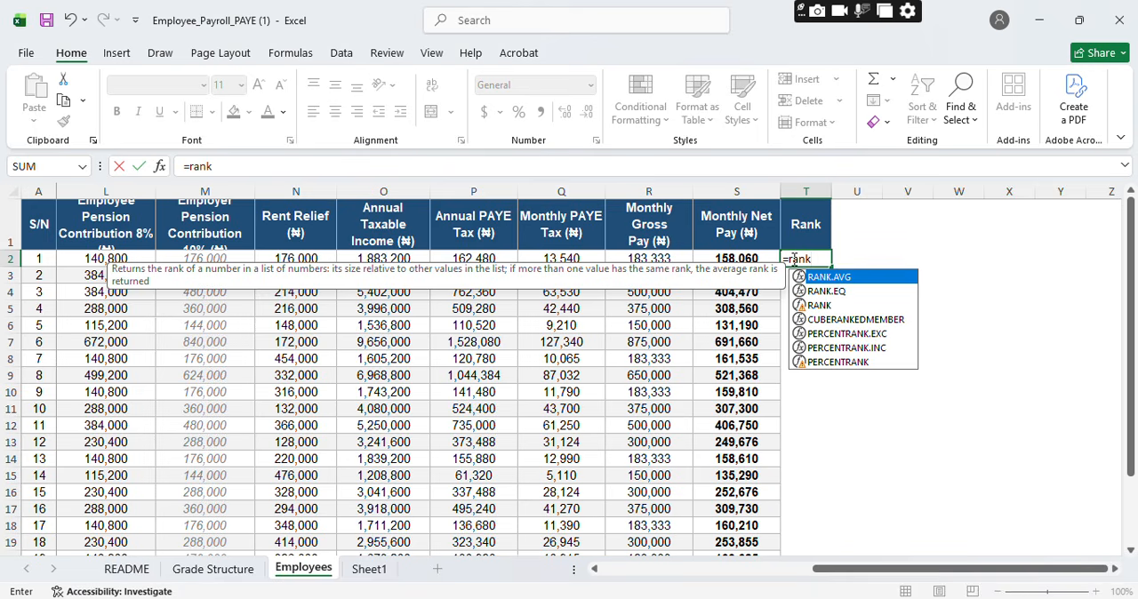
text(()
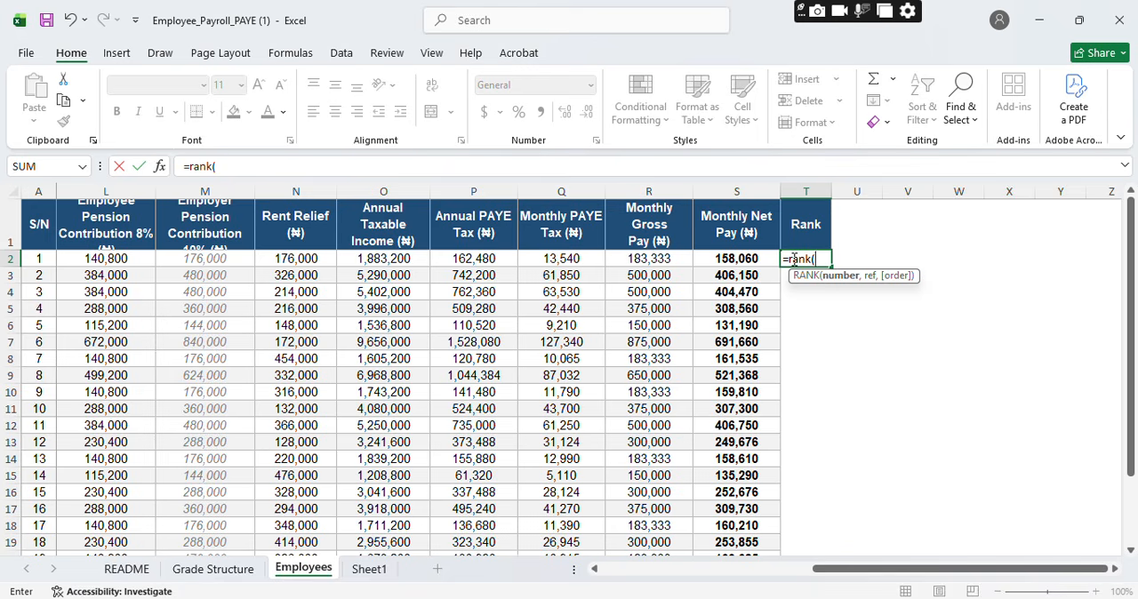
click(724, 257)
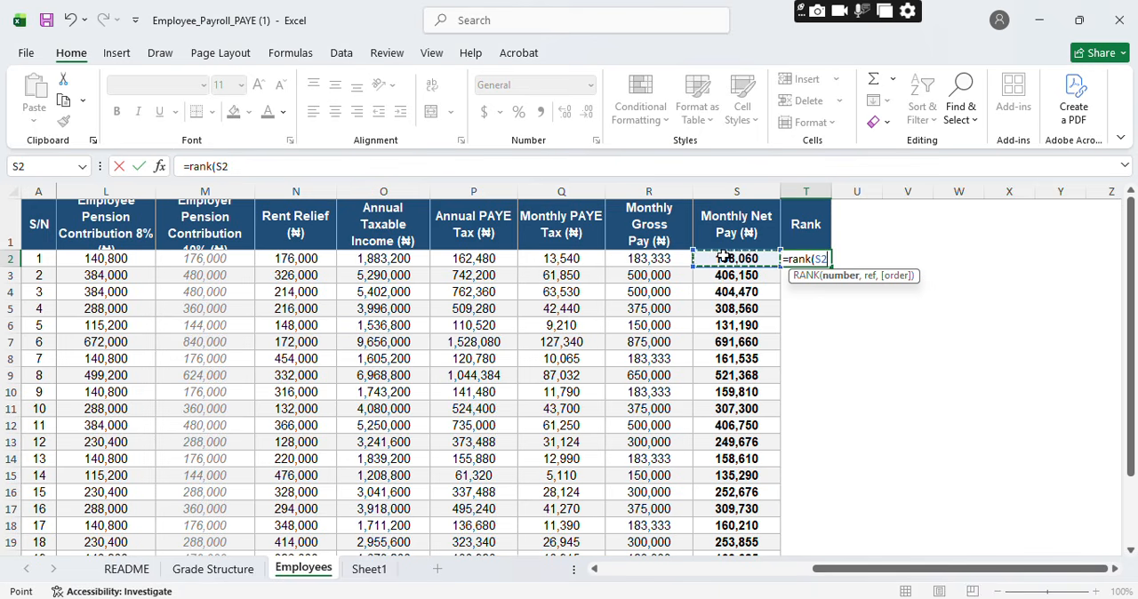
text(,)
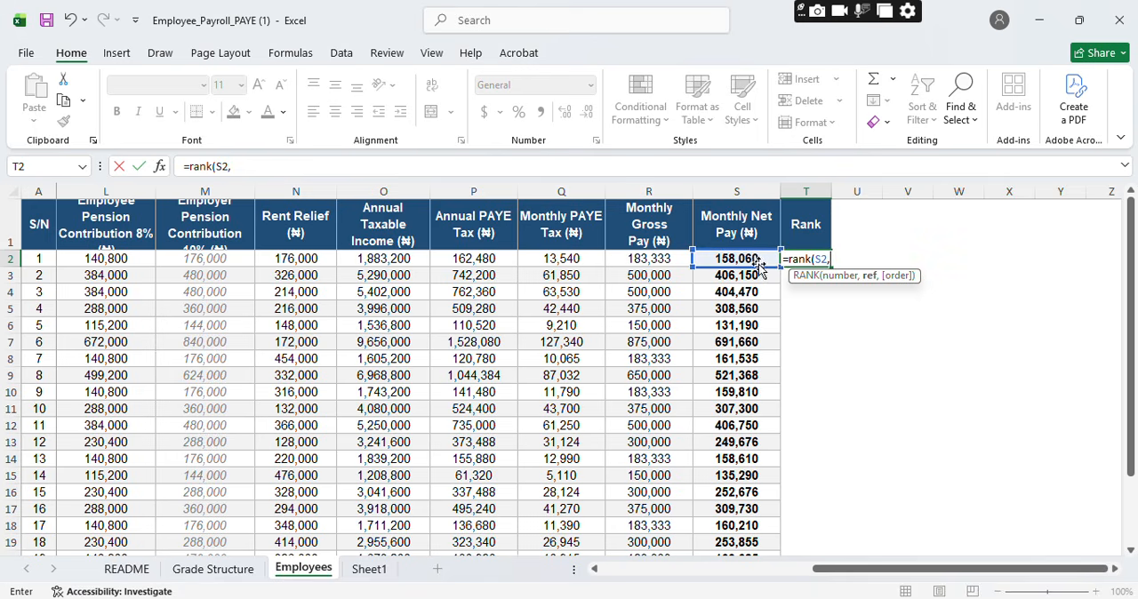
drag(751, 258, 754, 508)
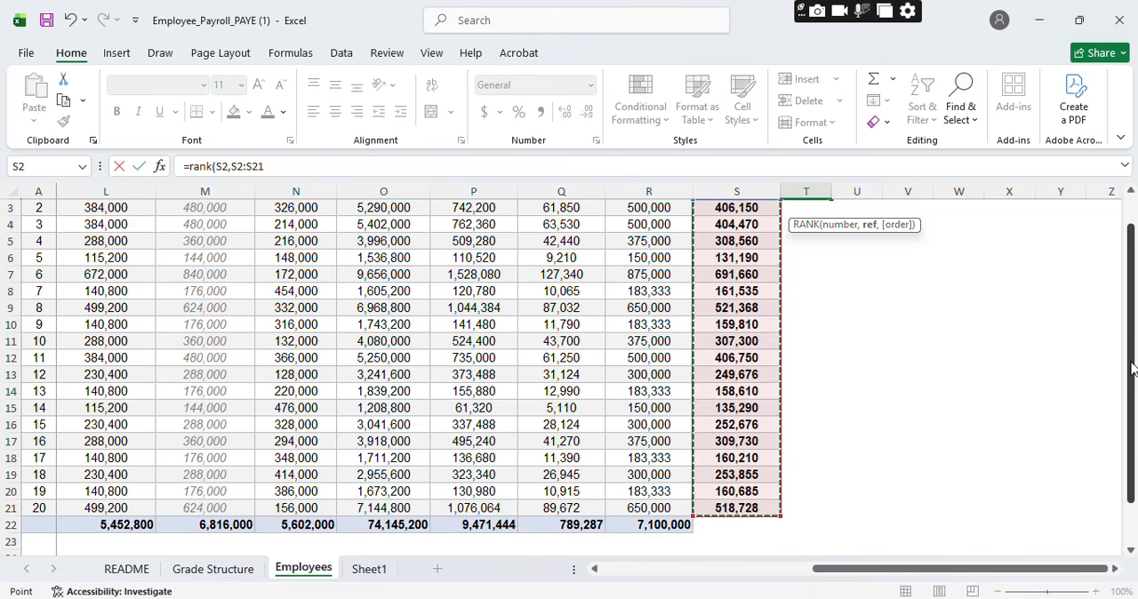
scroll(1133, 356, up, 1)
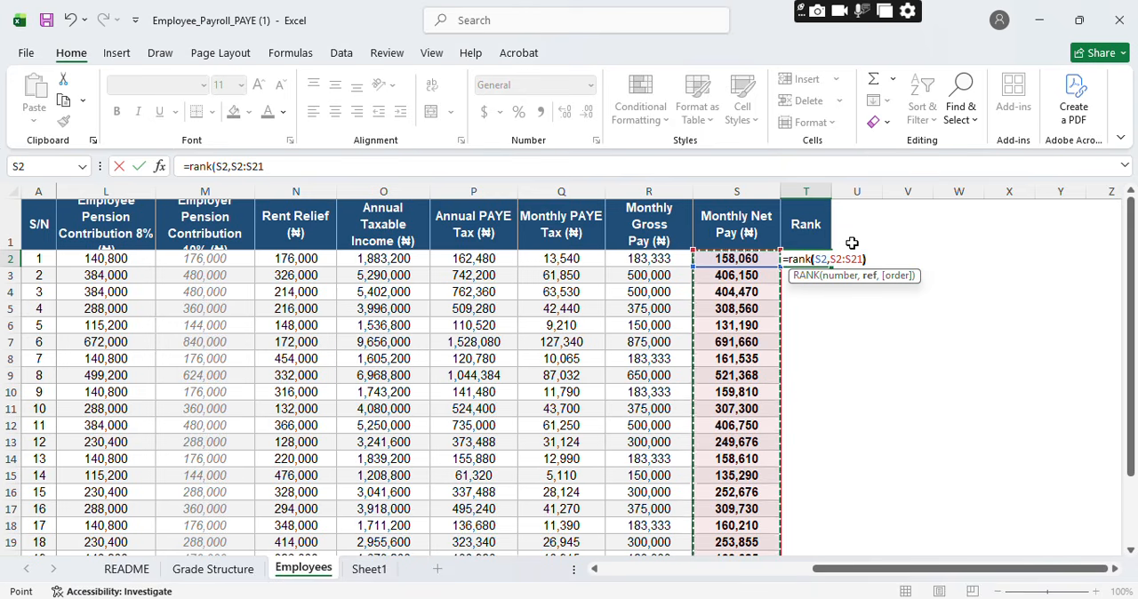
text())
key(Return)
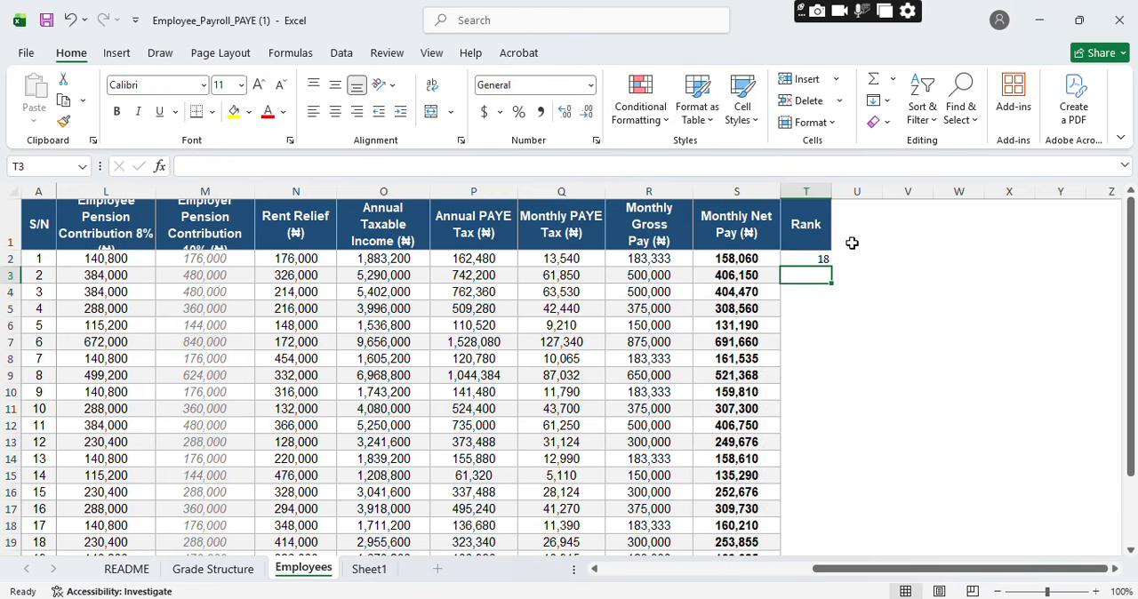
Step: Fill the RANK formula in the Rank column from T2 down to T21 and review the ranks
click(808, 256)
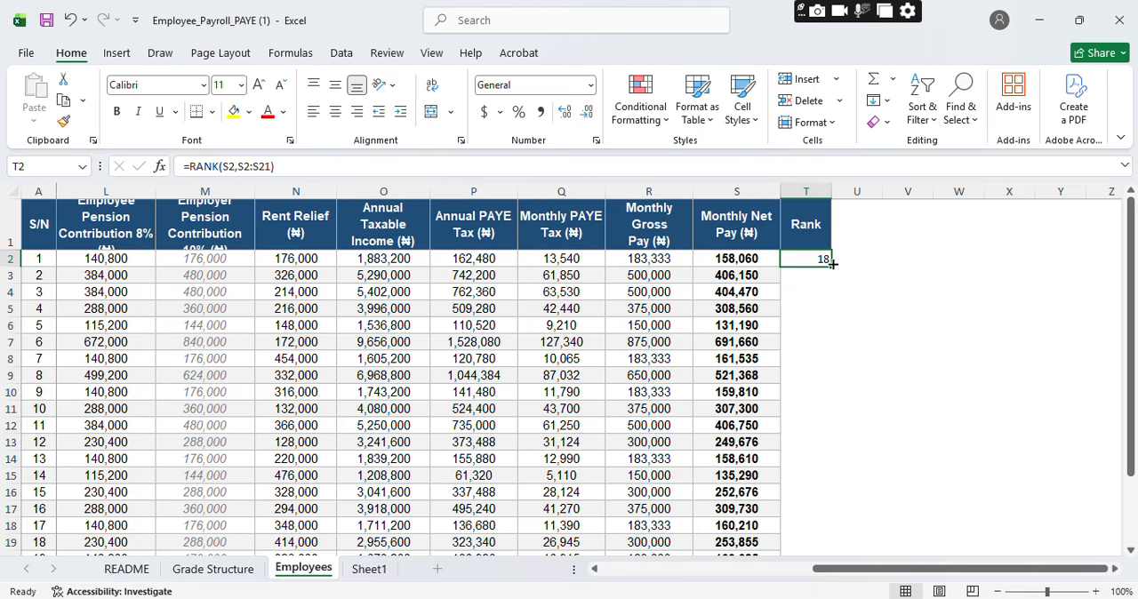
drag(833, 267, 823, 523)
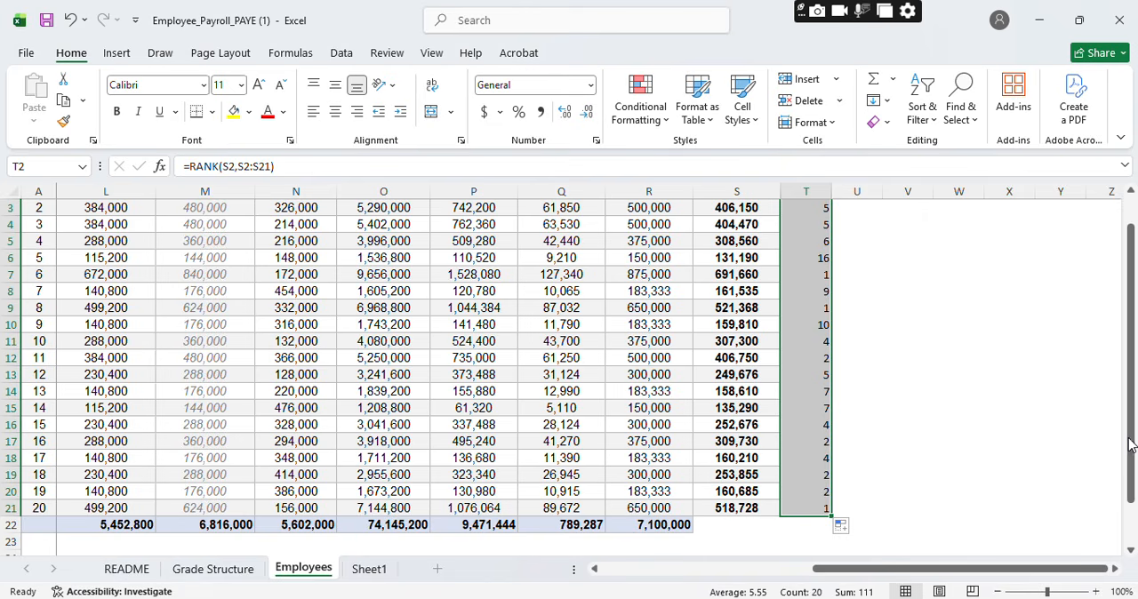
drag(1131, 441, 1131, 381)
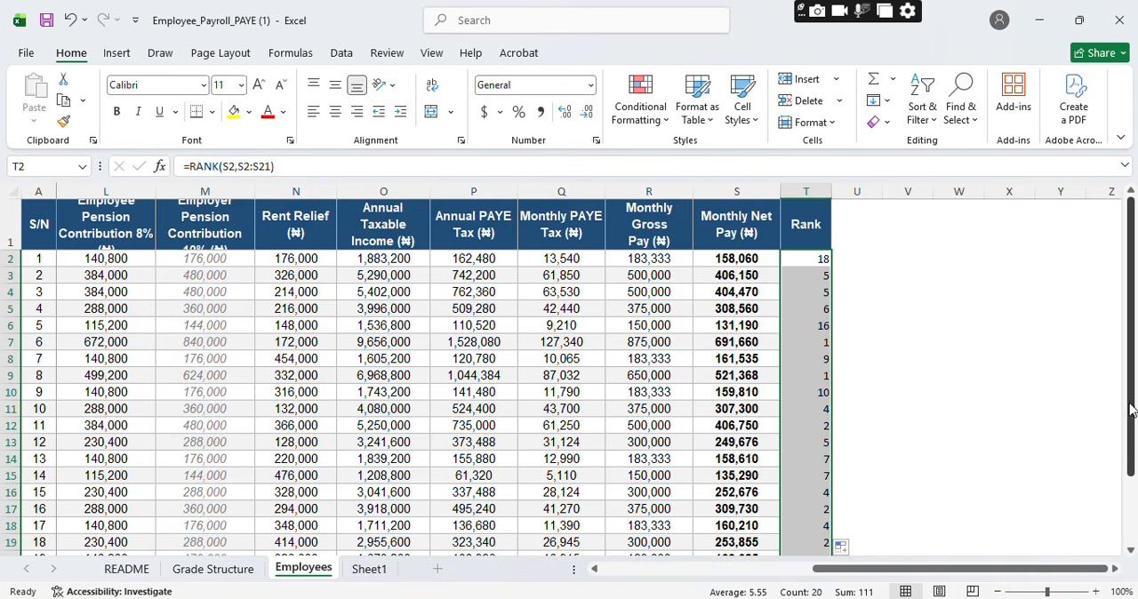
drag(1131, 404, 1133, 480)
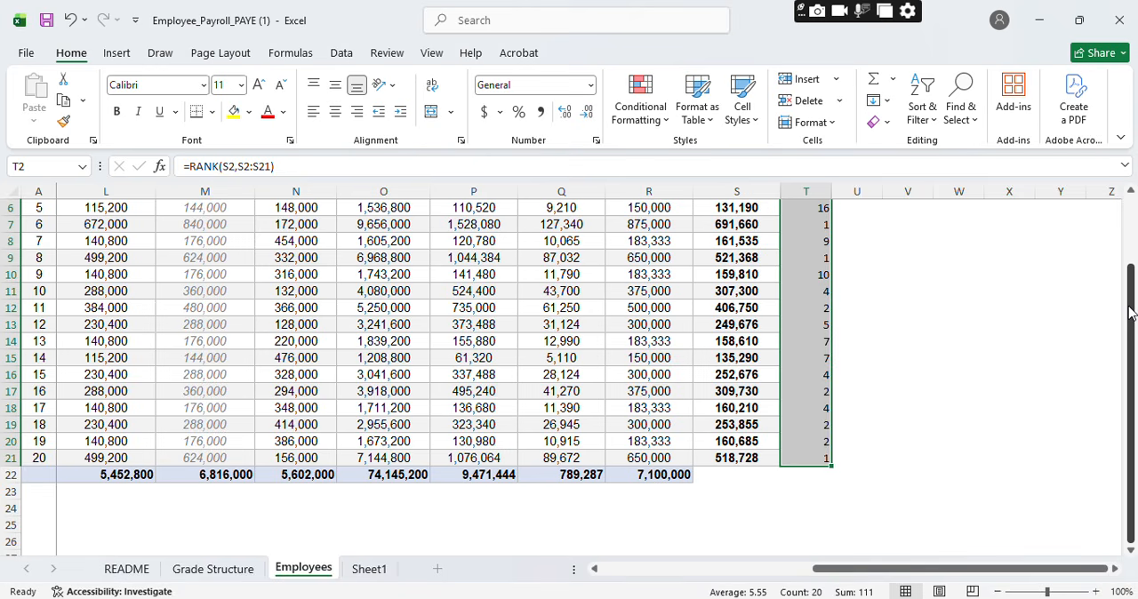
drag(1131, 310, 1130, 274)
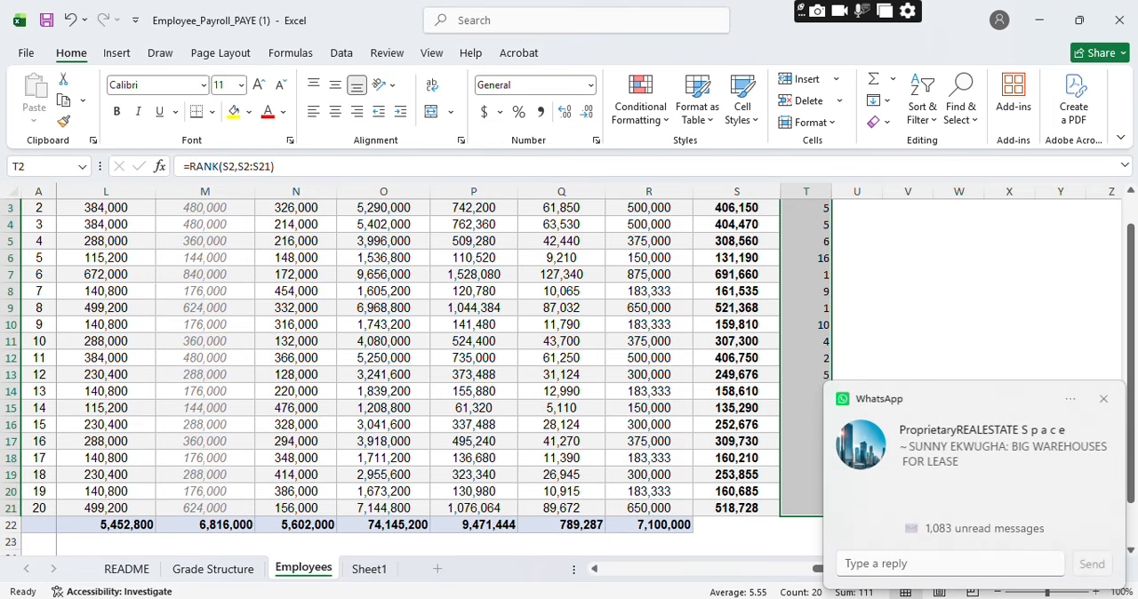
click(1103, 399)
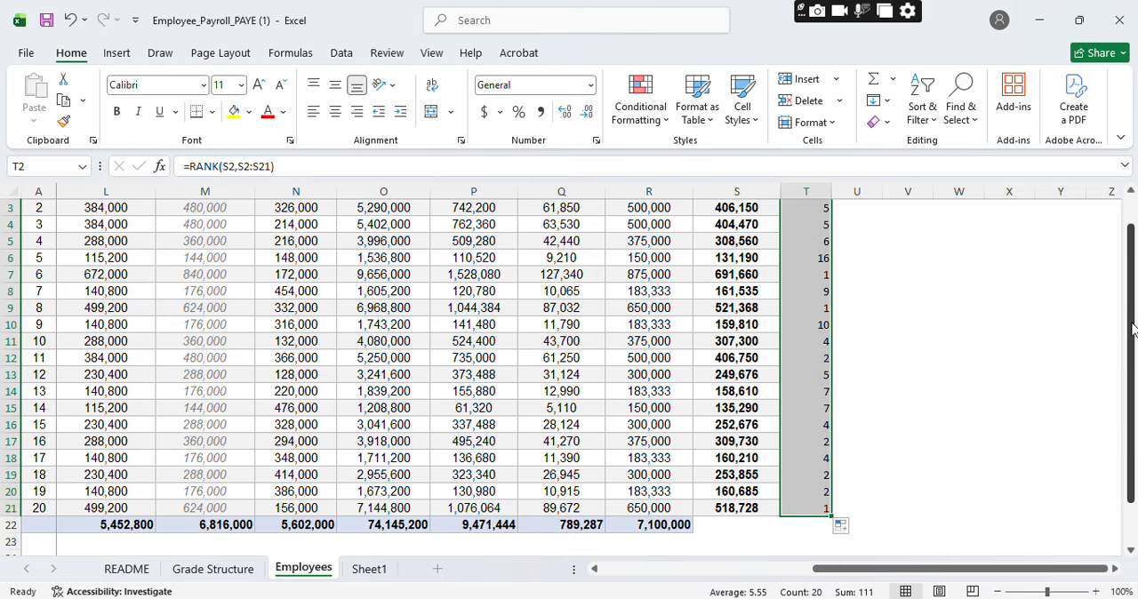
drag(1132, 329, 1131, 305)
click(1106, 433)
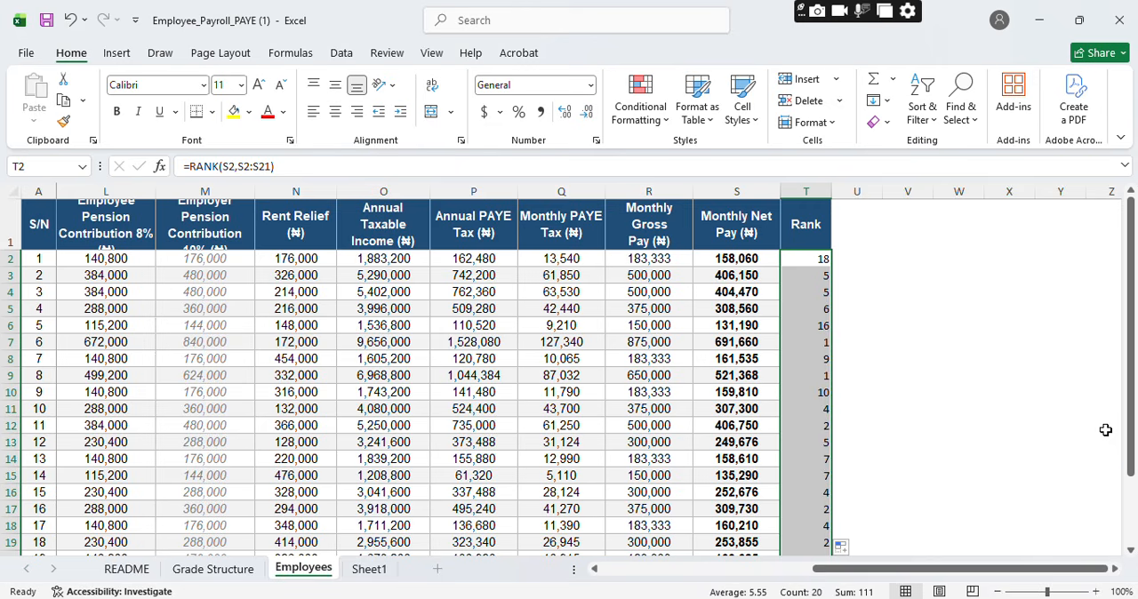
Step: Enter =RANK(S2,S2:S21) in cell U2, beside the Rank column
click(847, 260)
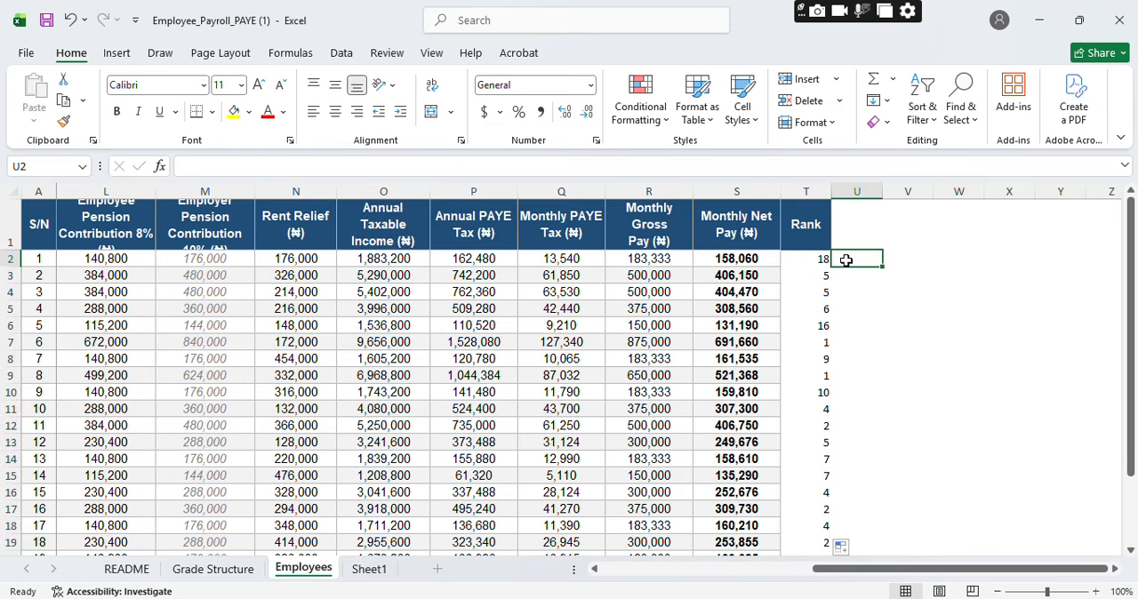
text(=)
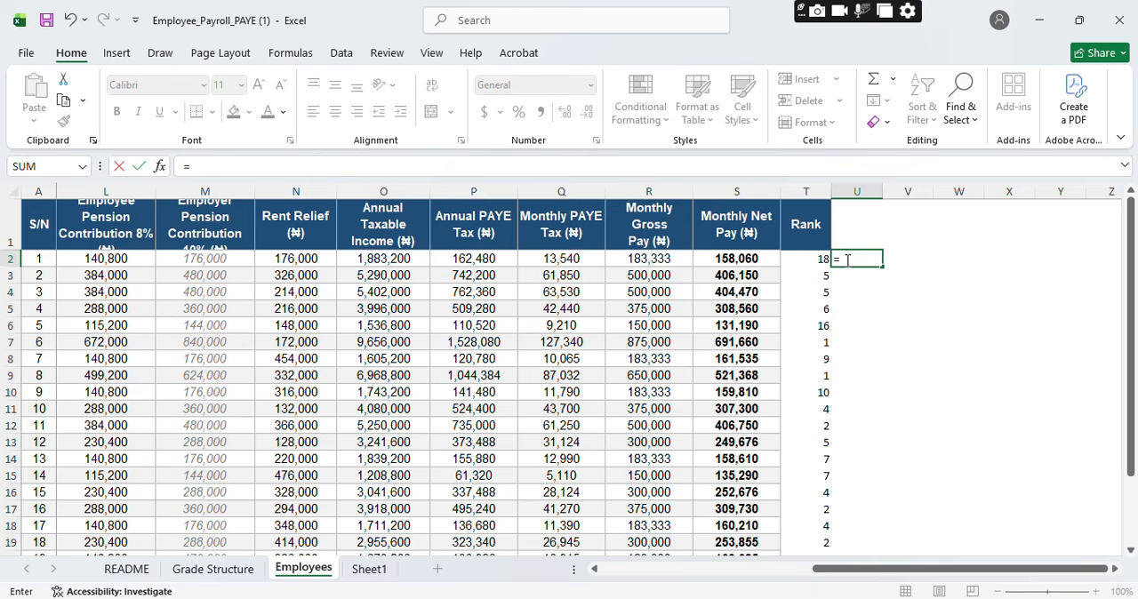
text(ran)
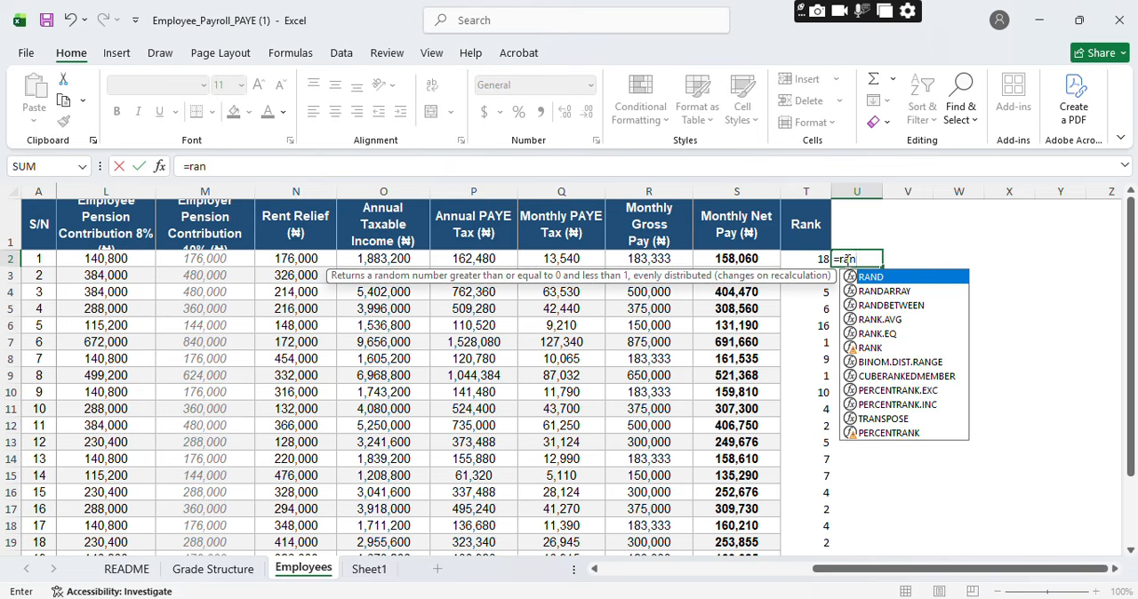
text(k()
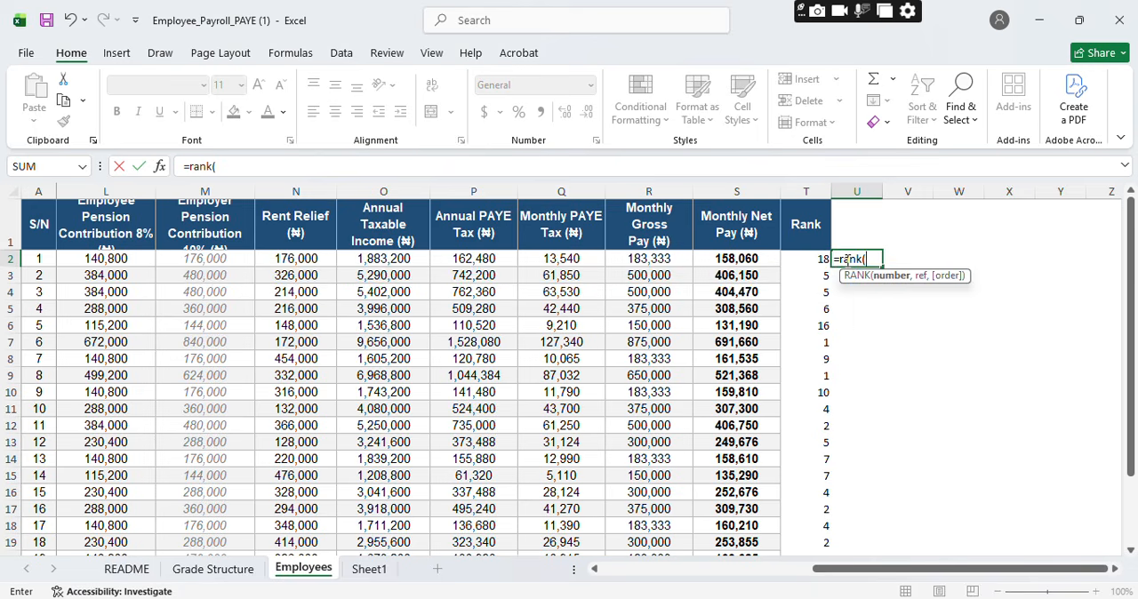
click(731, 258)
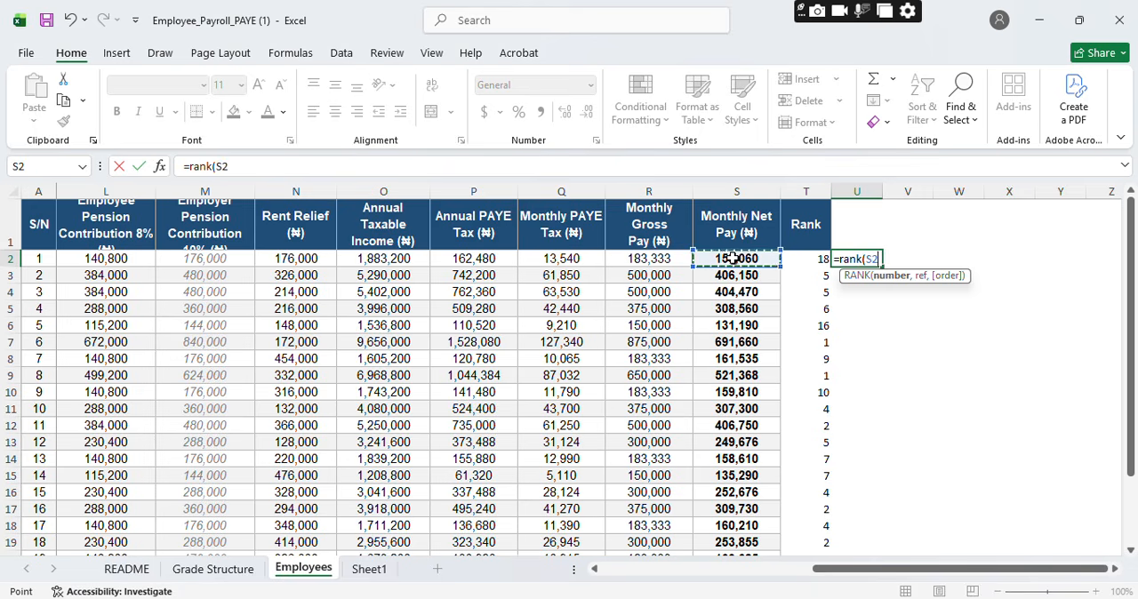
text(,)
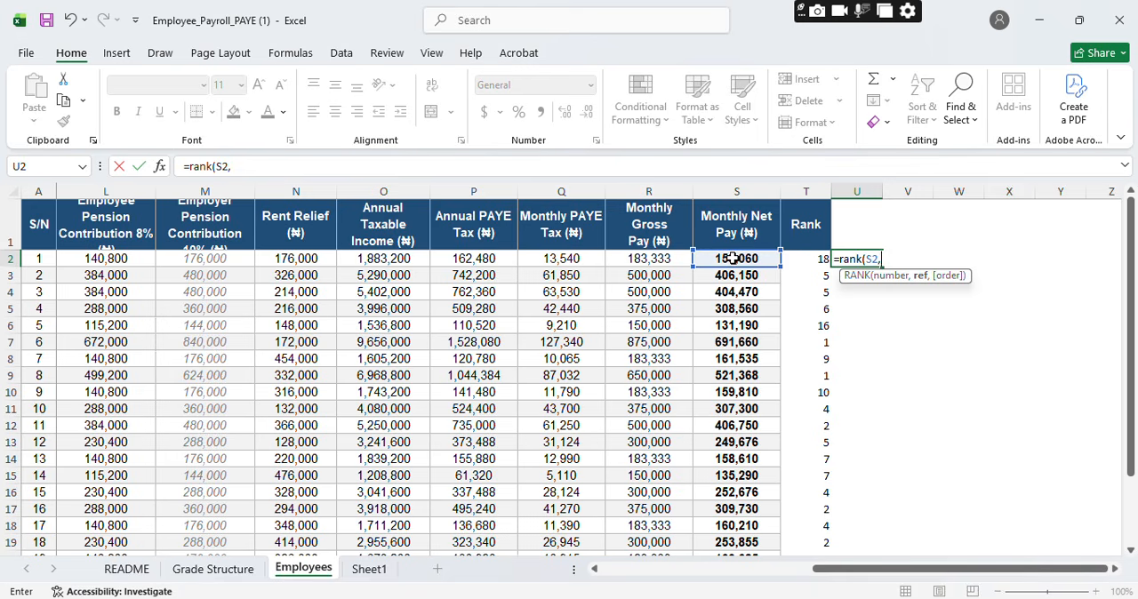
drag(734, 260, 749, 525)
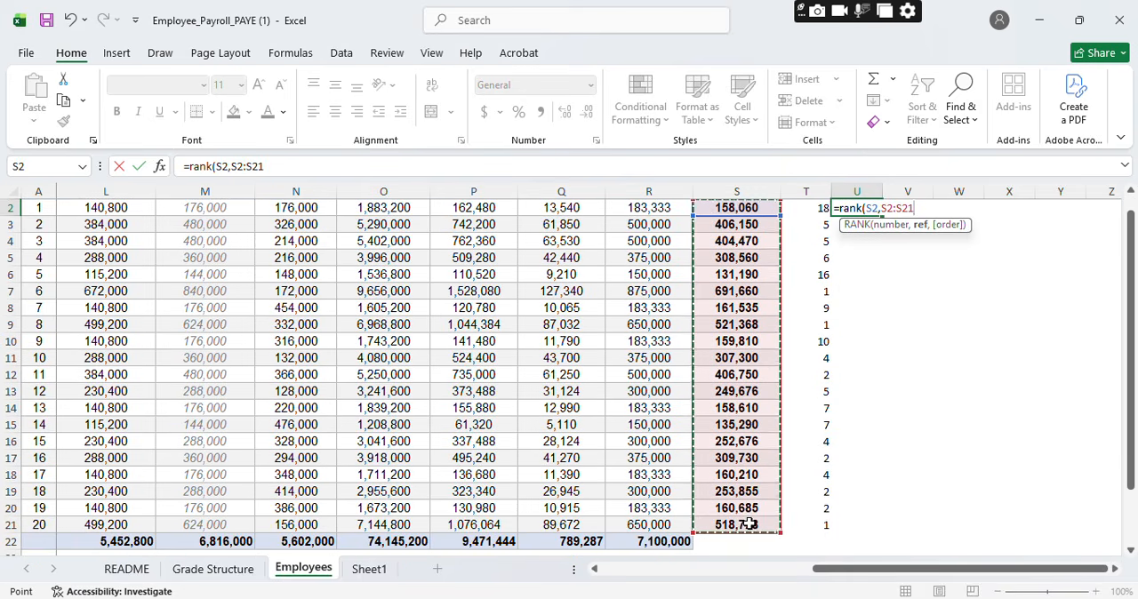
text())
key(Return)
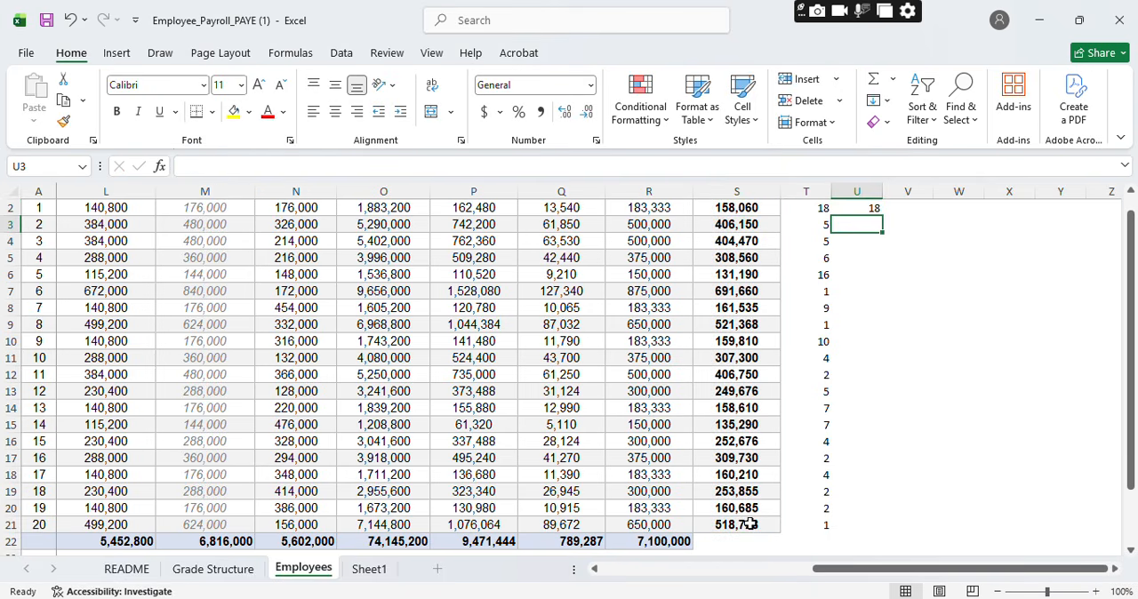
Step: Fill the RANK formula from U2 down to U21
click(862, 207)
drag(883, 216, 882, 536)
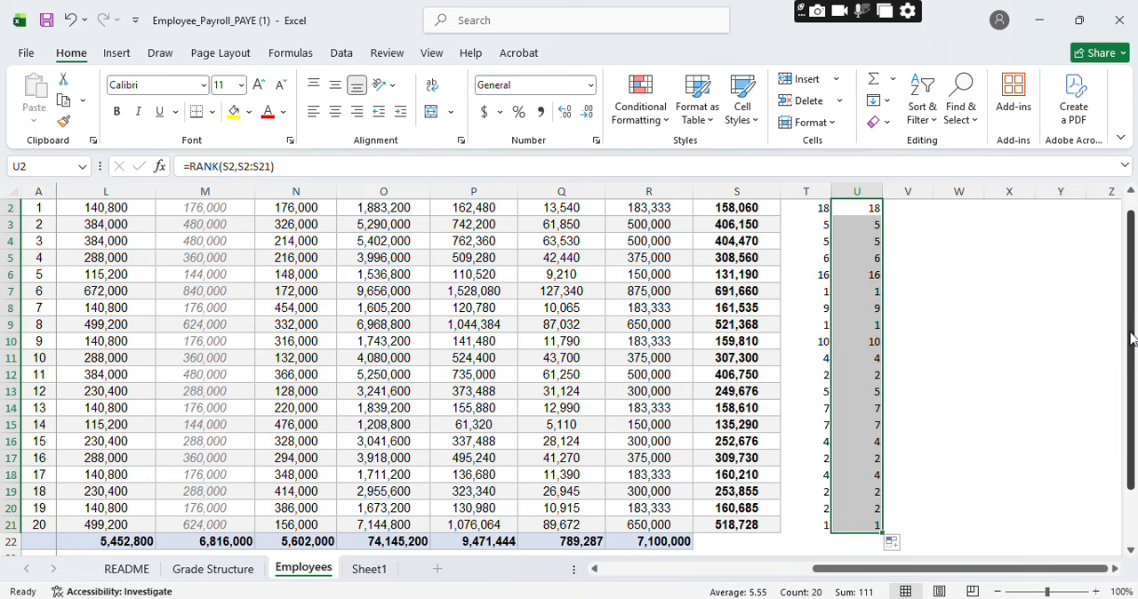
scroll(1133, 337, up, 1)
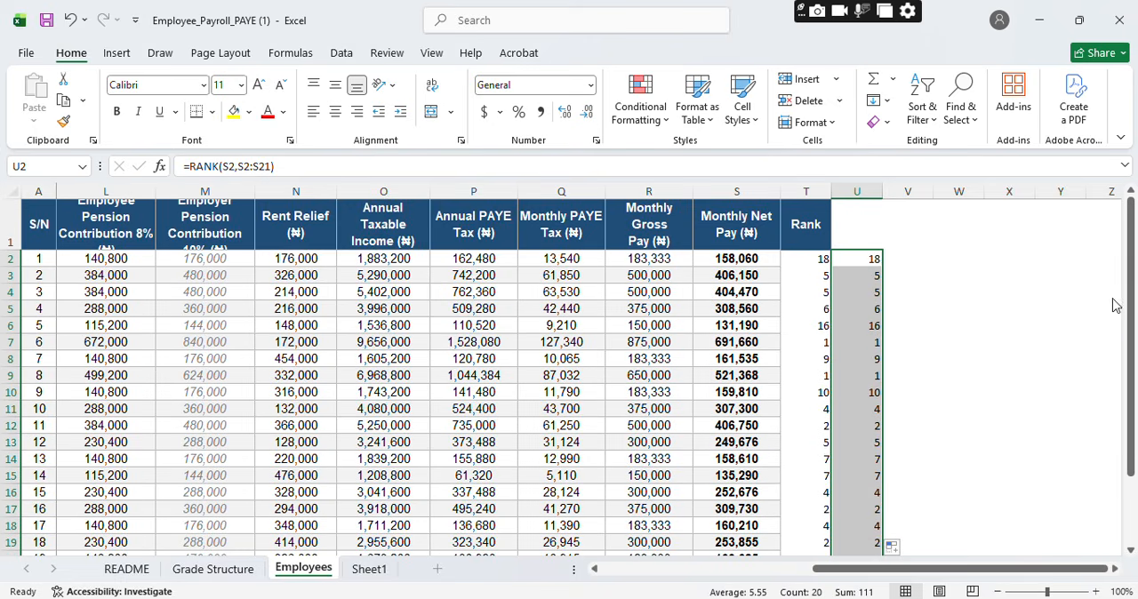
Step: Change the function in cell U2 from RANK to RANK.EQ, keeping its arguments S2 and S2:S21
double_click(869, 259)
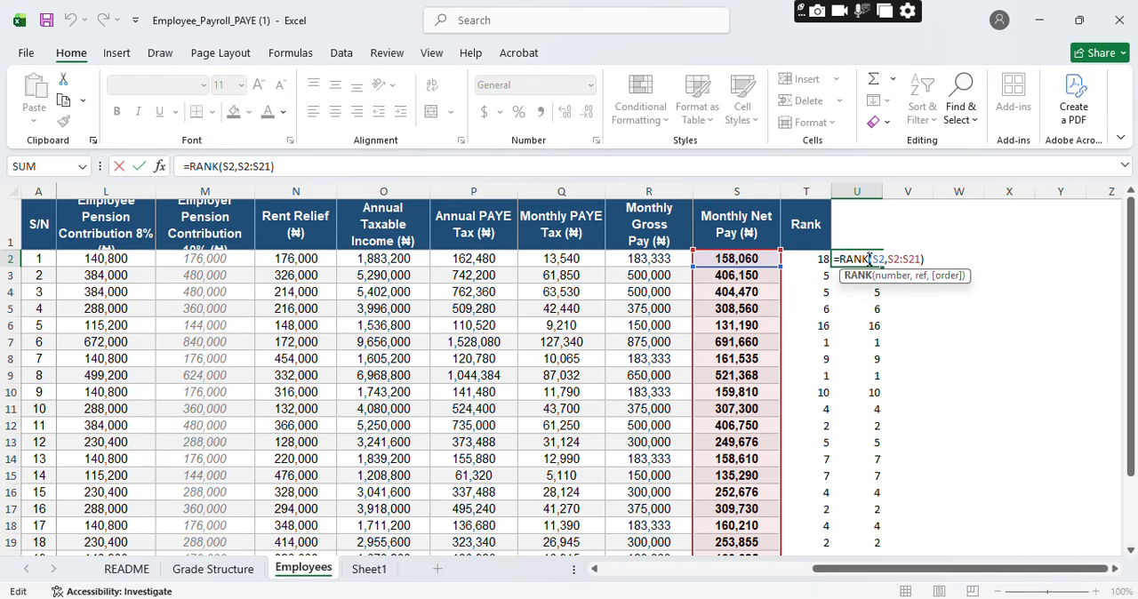
text(.eq)
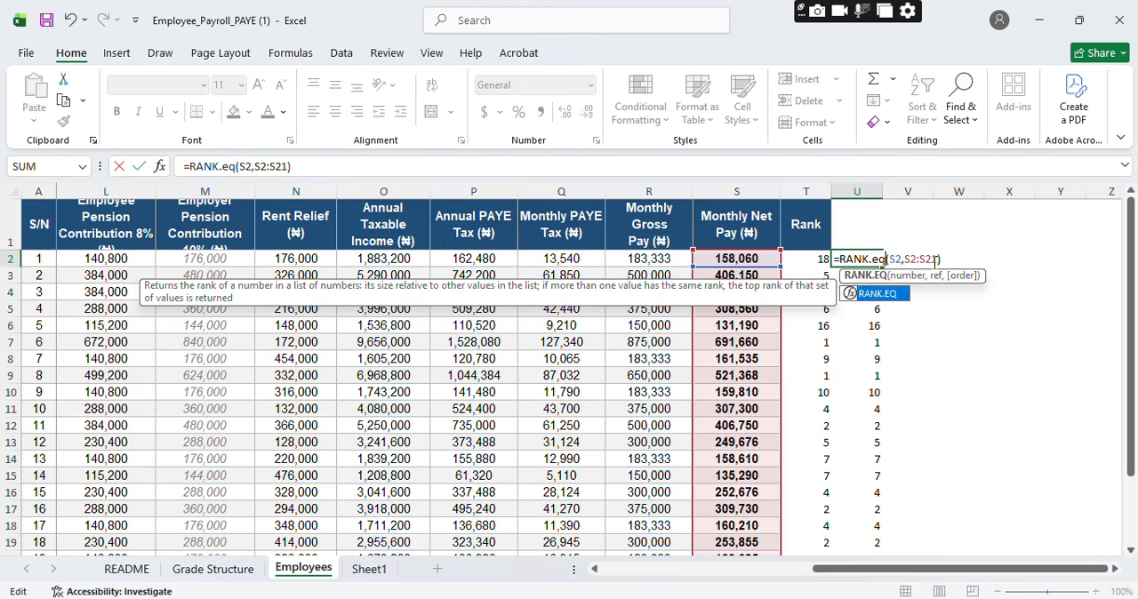
key(Return)
click(872, 258)
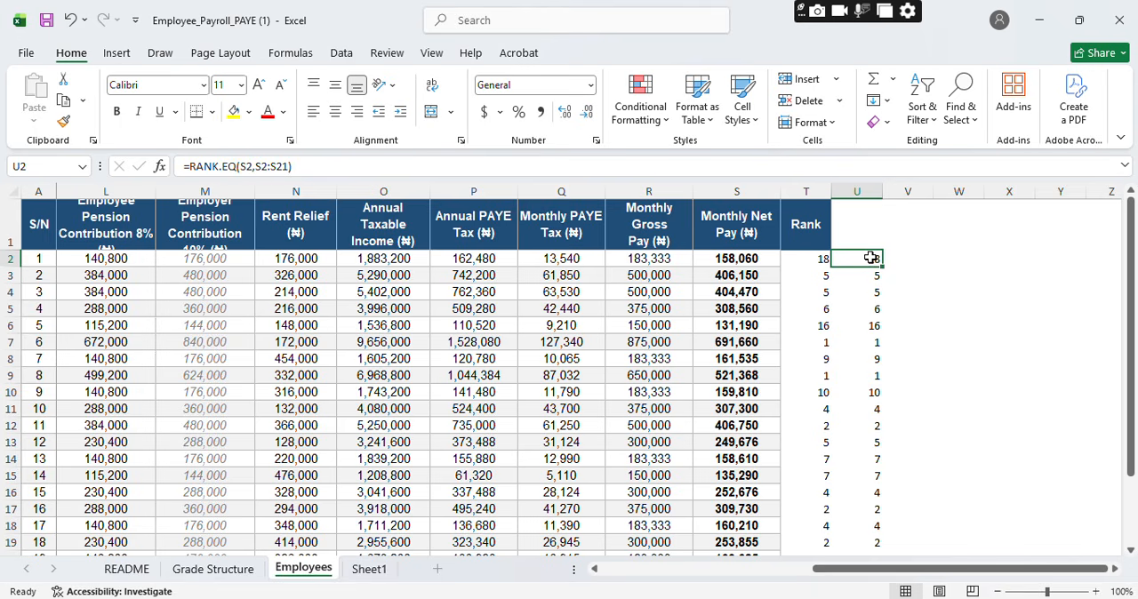
double_click(871, 258)
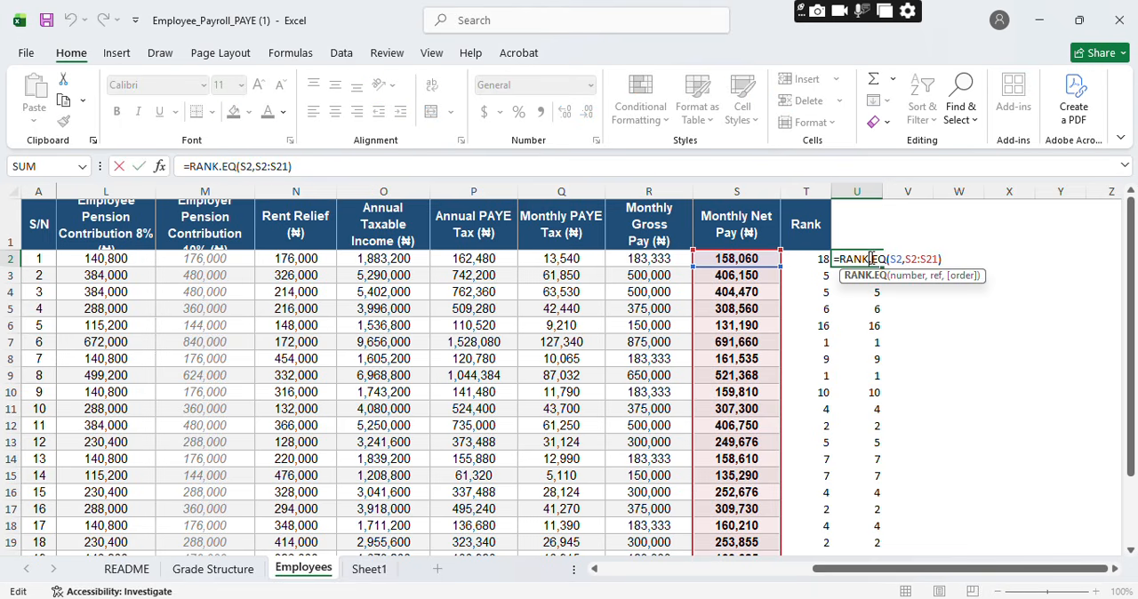
key(Return)
Step: Fill the RANK.EQ formula from U2 down to U21
click(871, 258)
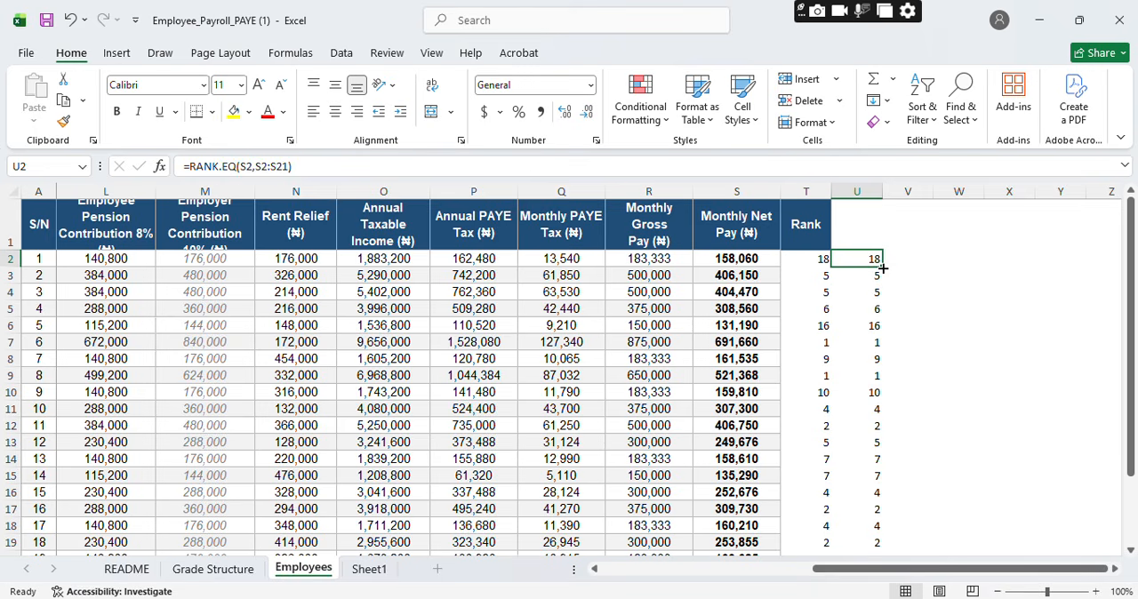
drag(883, 267, 880, 531)
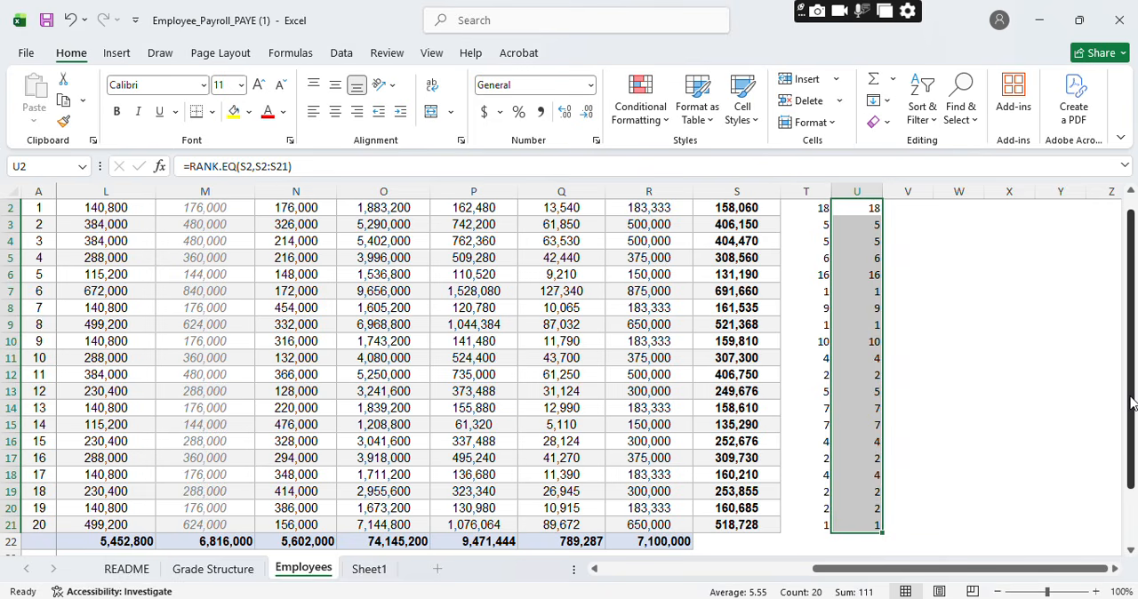
scroll(1131, 403, up, 1)
Step: Make the reference range in U2's RANK.EQ formula absolute, as $S$2:$S$21
double_click(867, 259)
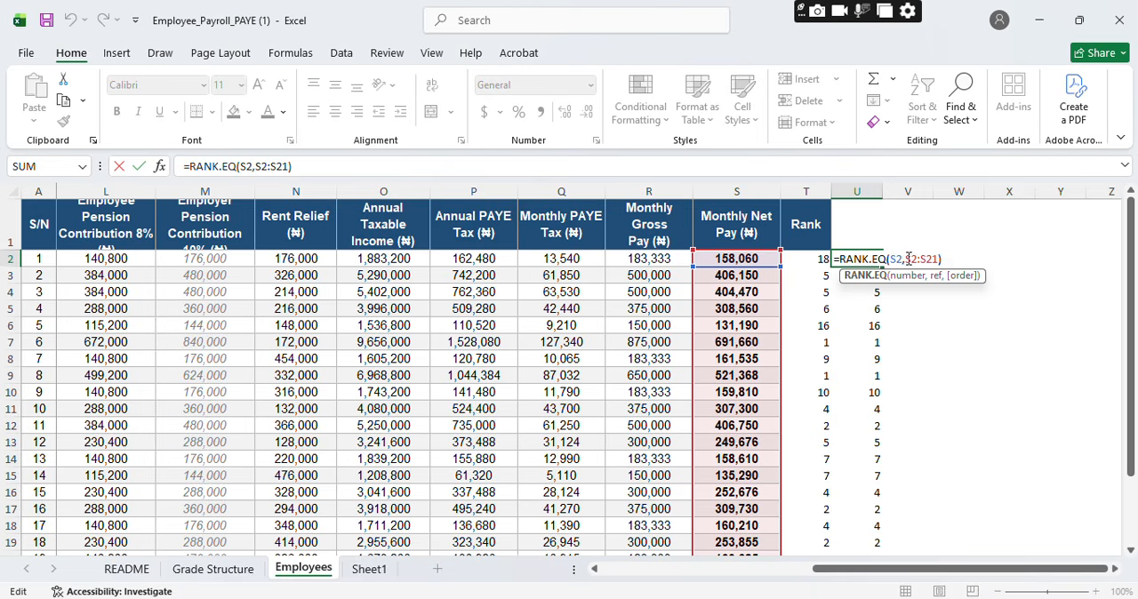
drag(907, 259, 937, 258)
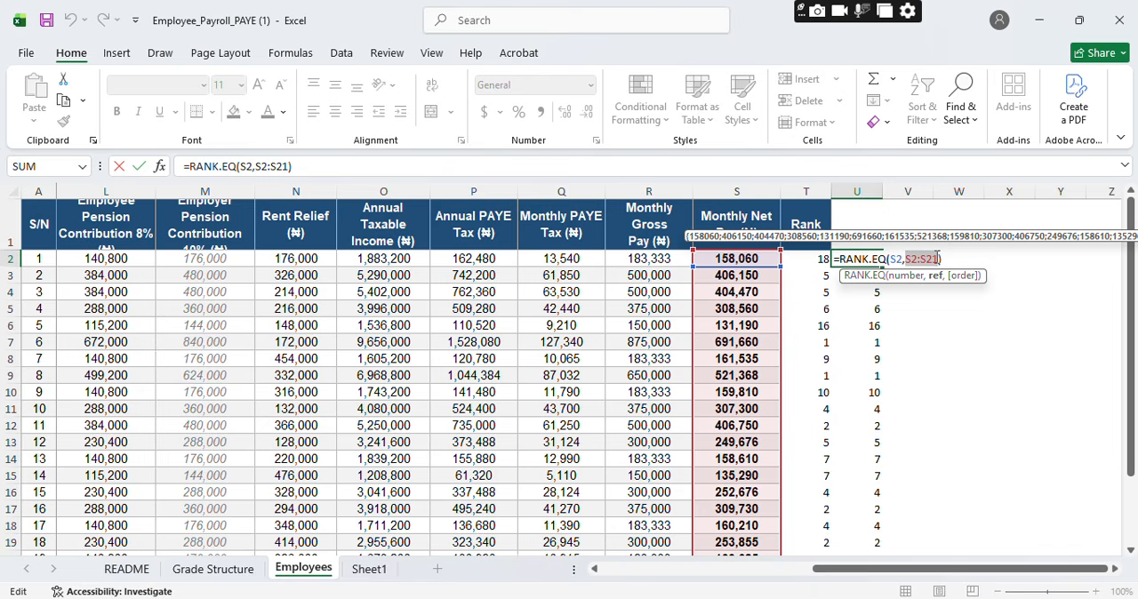
key(F4)
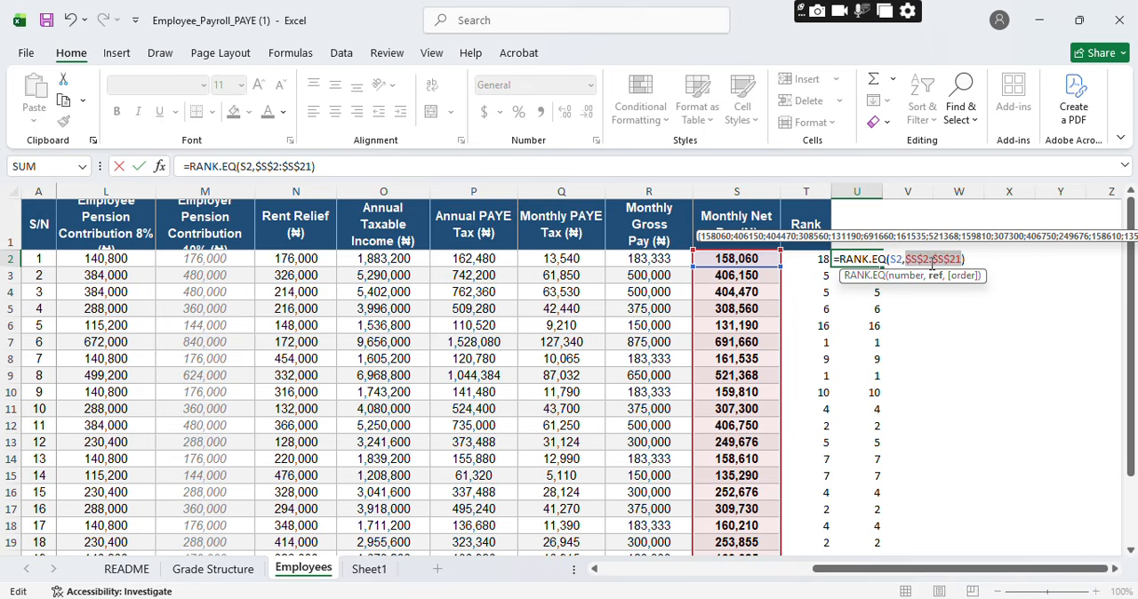
key(Return)
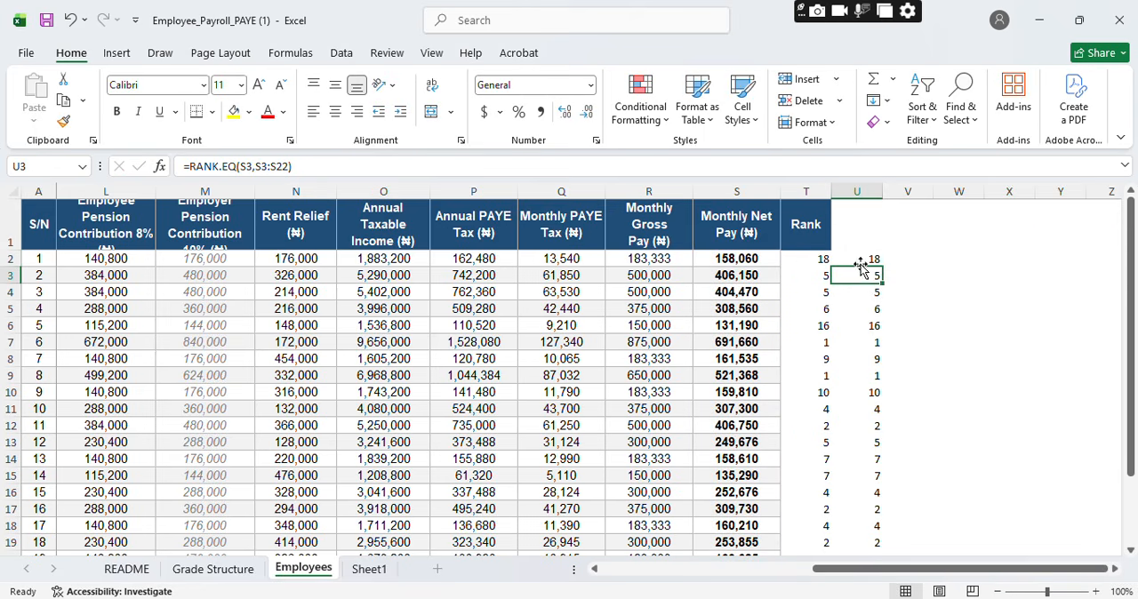
Step: Fill the RANK.EQ formula with the absolute range from U2 down to U21
click(864, 260)
right_click(863, 261)
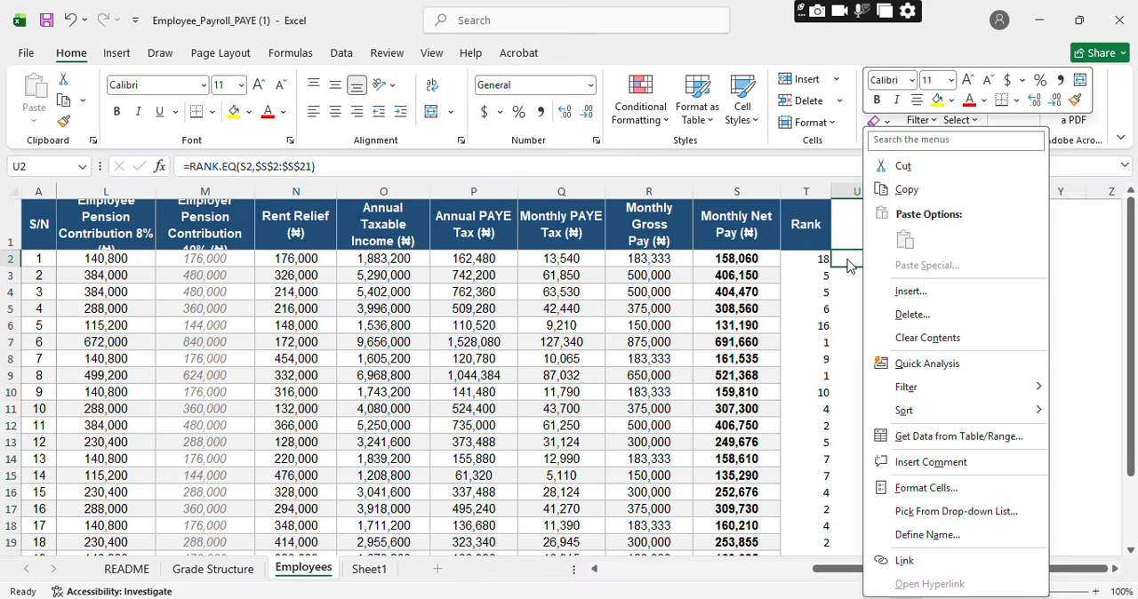
click(849, 263)
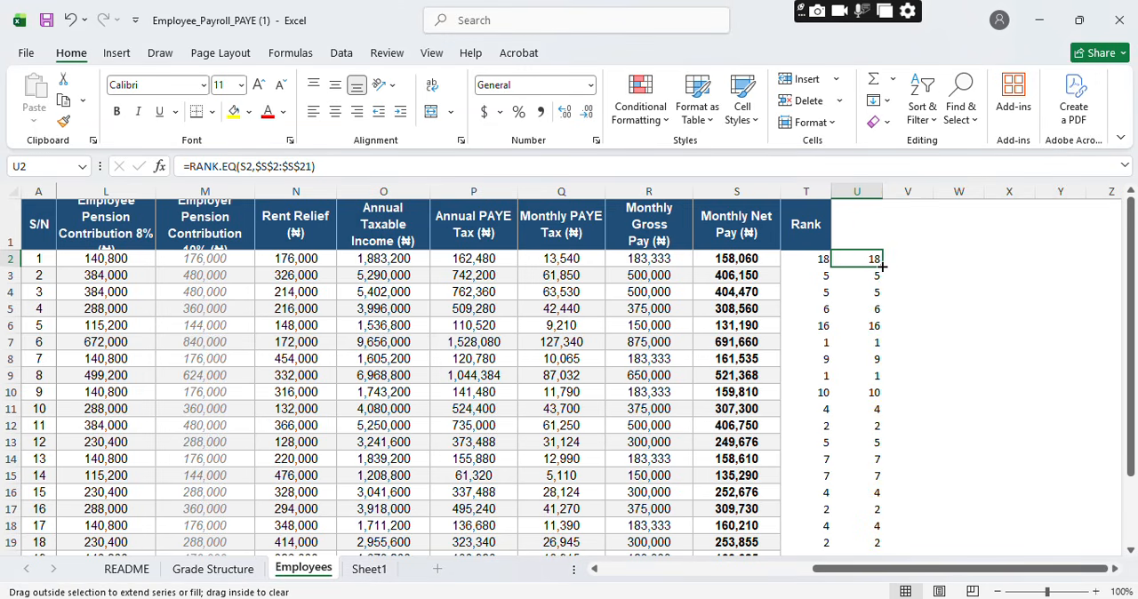
drag(881, 266, 889, 524)
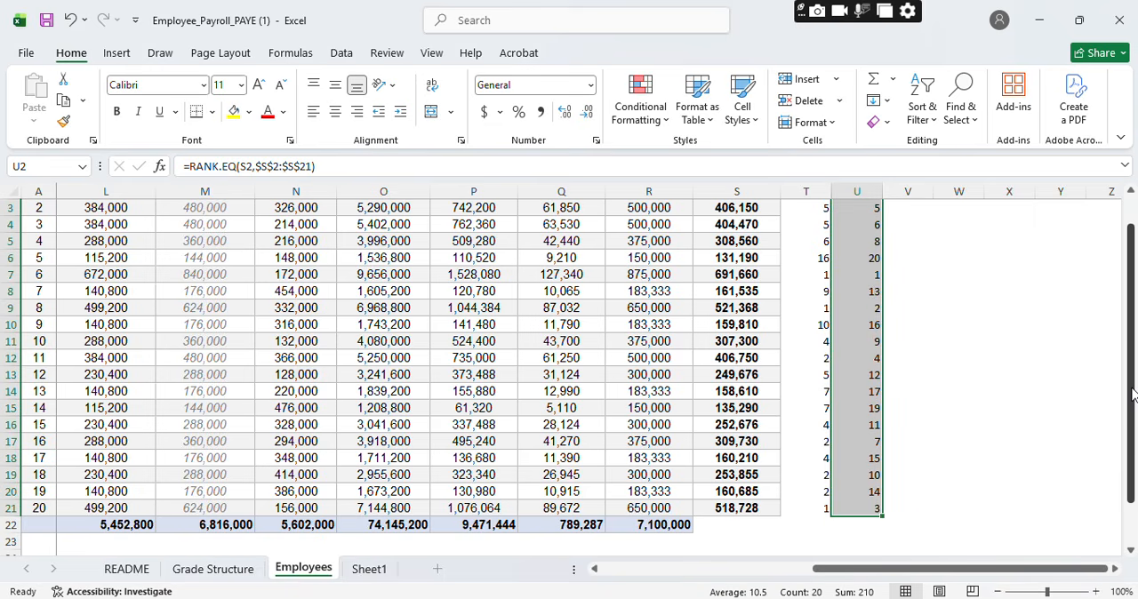
drag(1133, 396, 1132, 366)
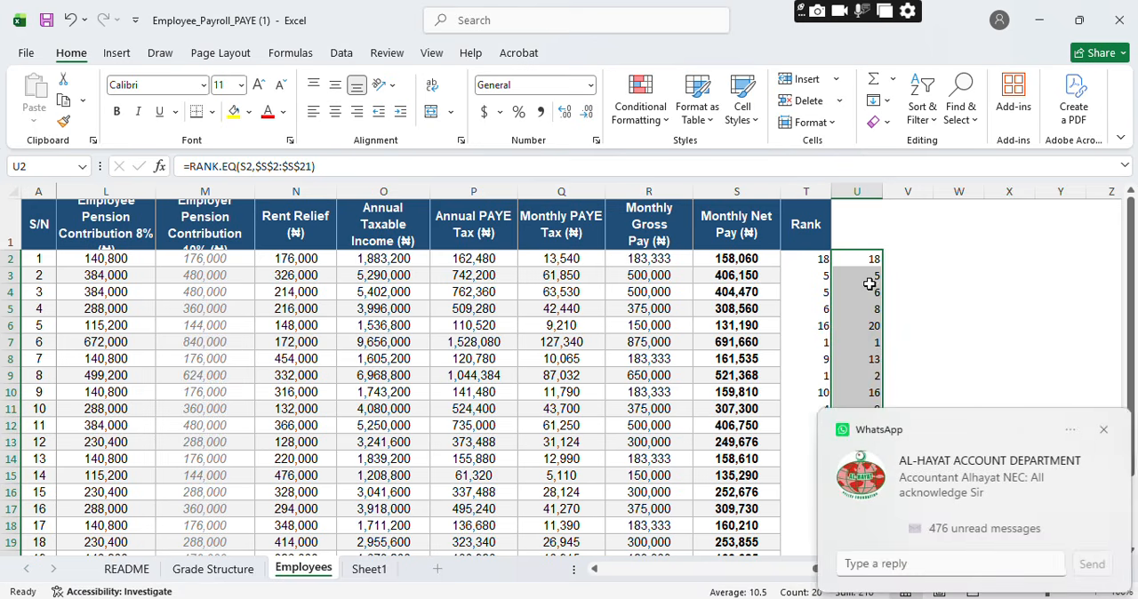
click(1104, 433)
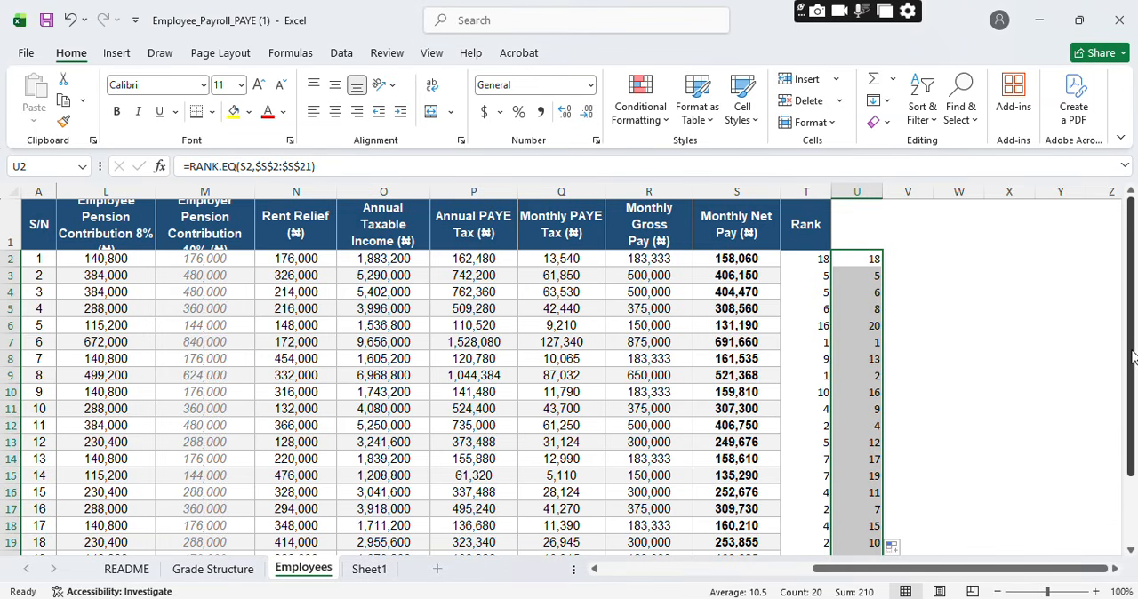
drag(1132, 356, 1135, 383)
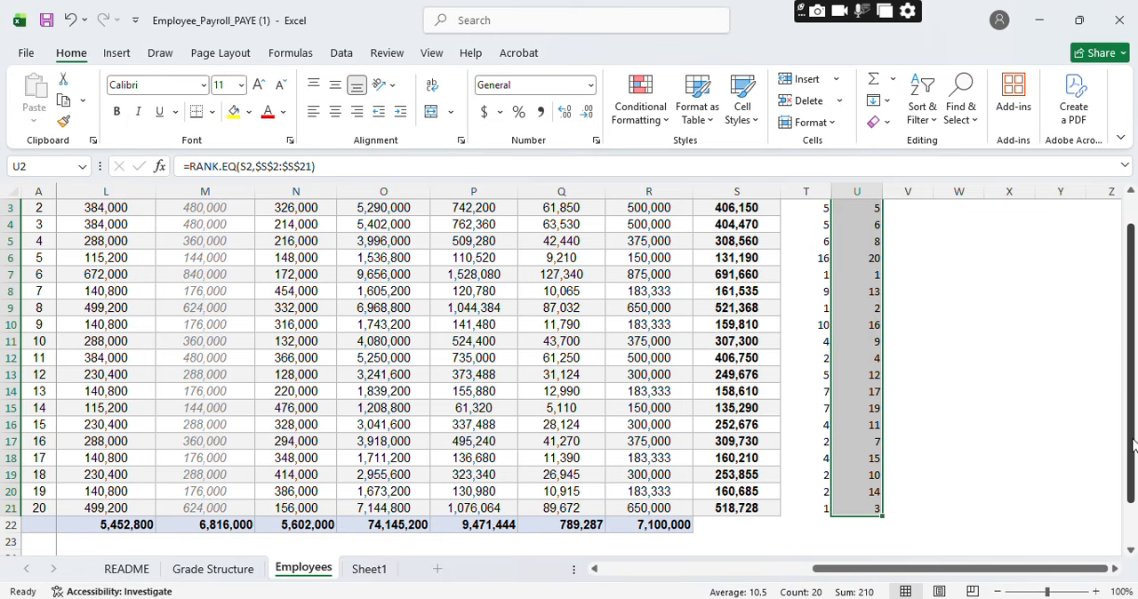
Step: Make the reference range in the RANK formula in cell T2 absolute, as $S$2:$S$21
scroll(1134, 426, up, 1)
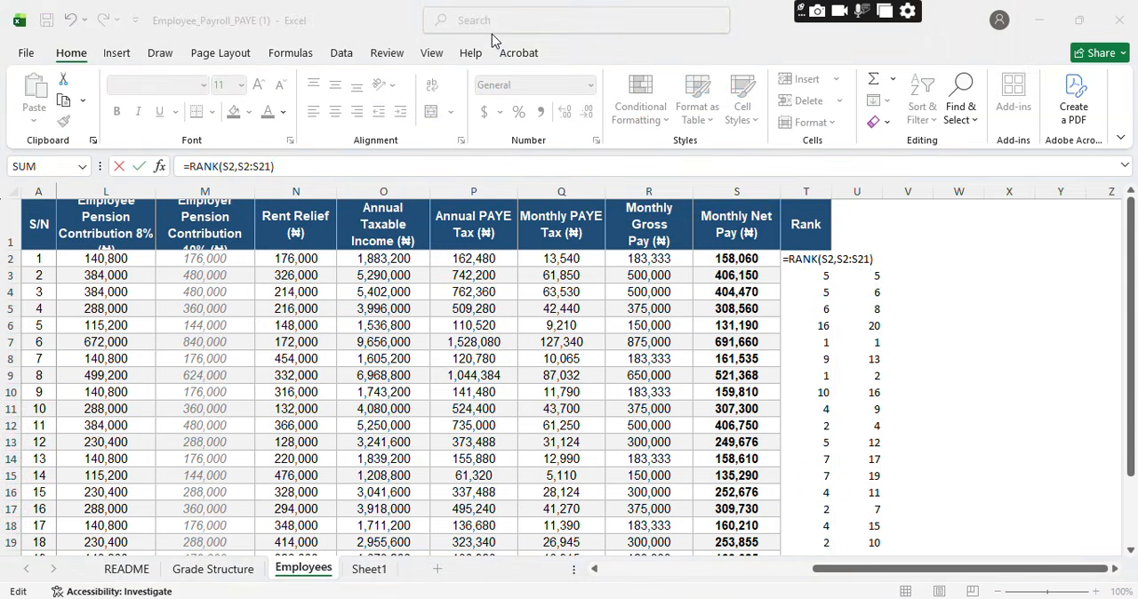
click(838, 259)
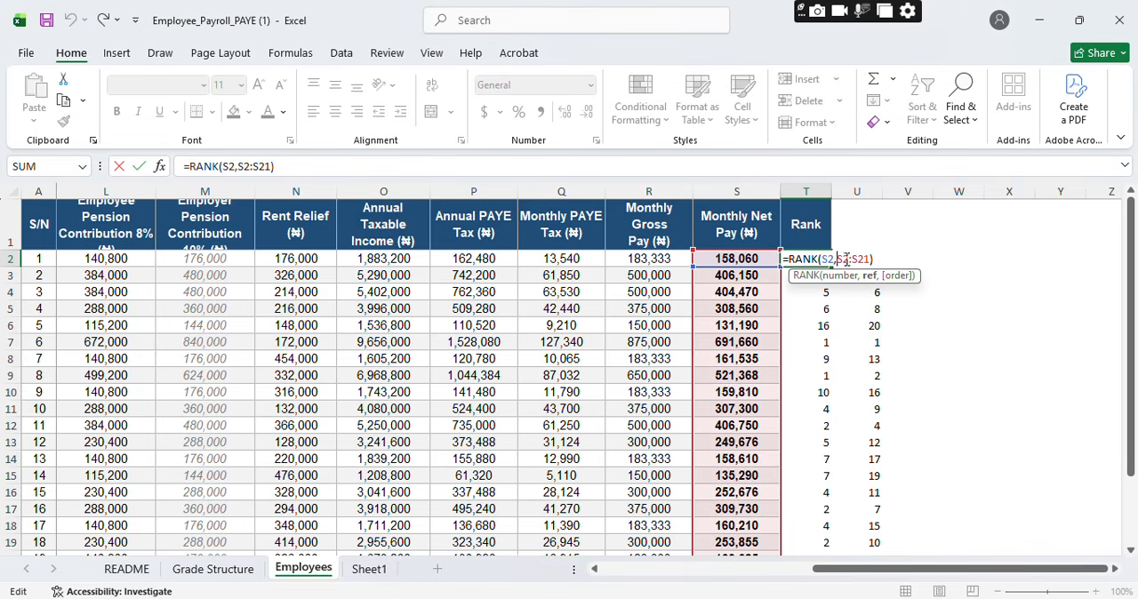
drag(871, 259, 836, 260)
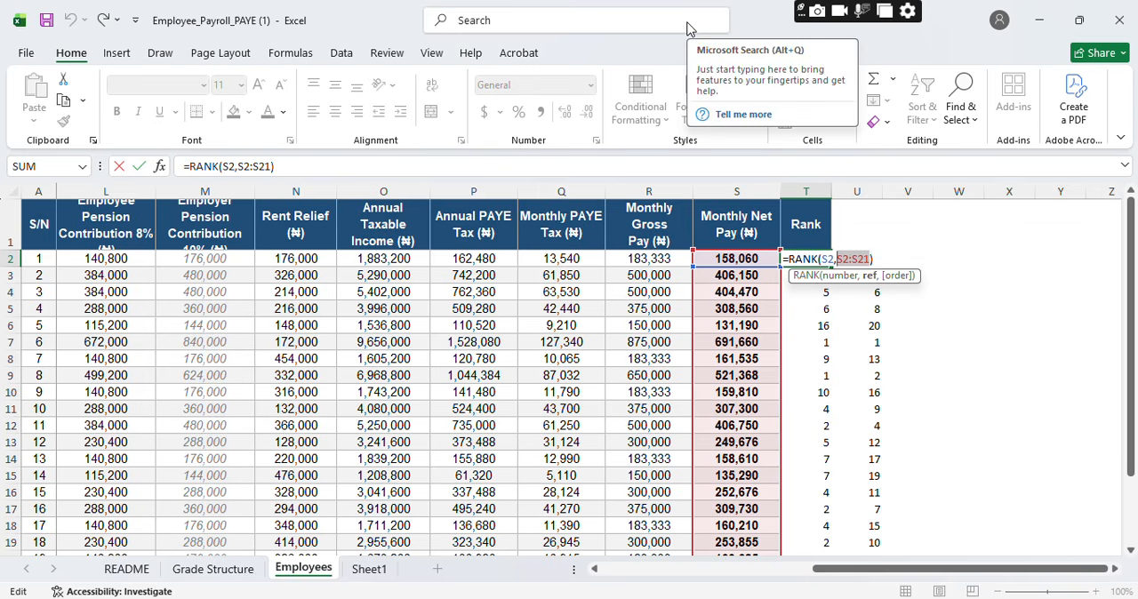
key(F4)
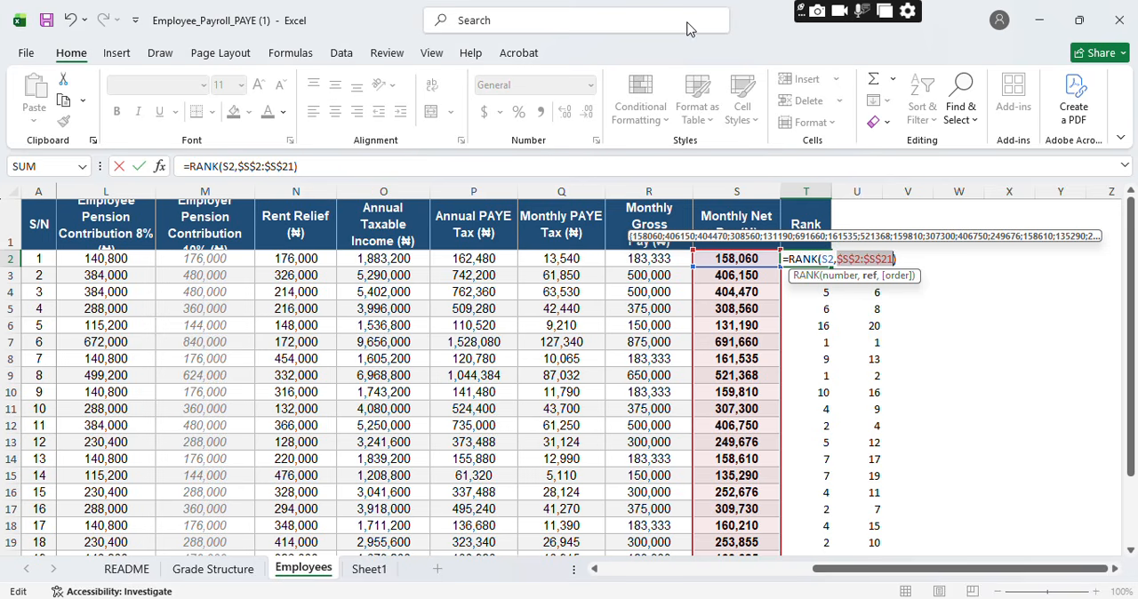
key(Return)
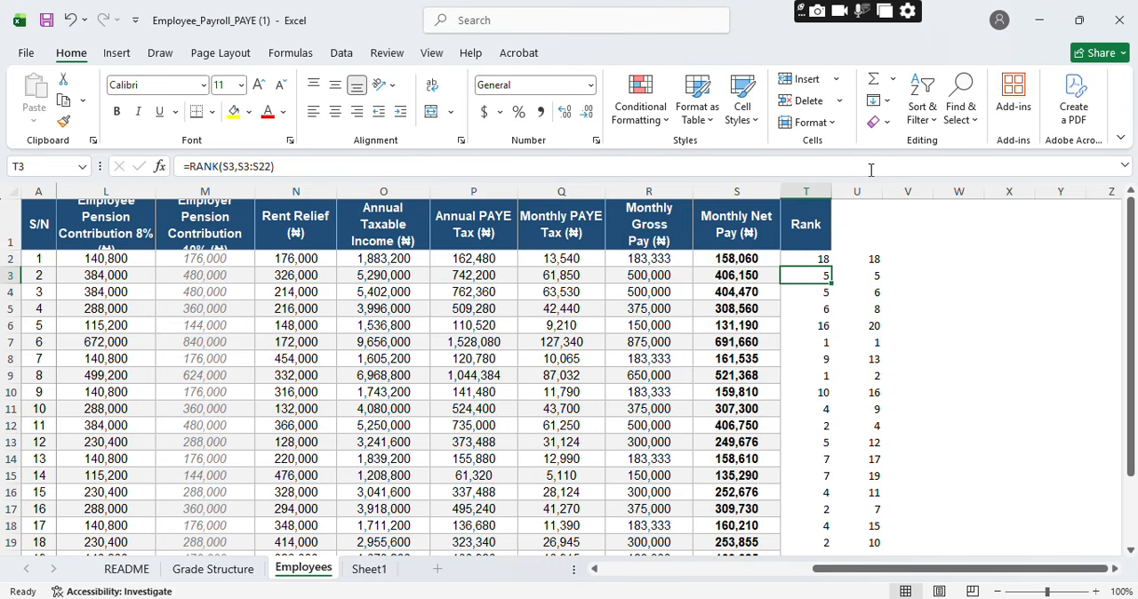
Step: Fill the RANK formula with the absolute range from T2 down to T21 in the Rank column
click(822, 256)
right_click(820, 259)
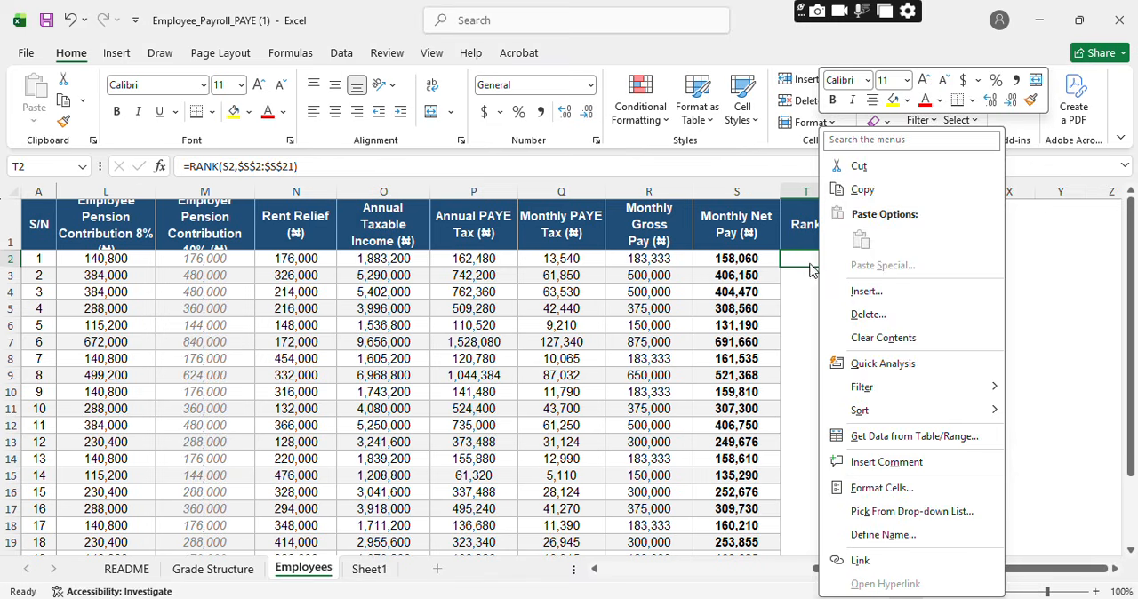
click(809, 260)
drag(831, 266, 835, 525)
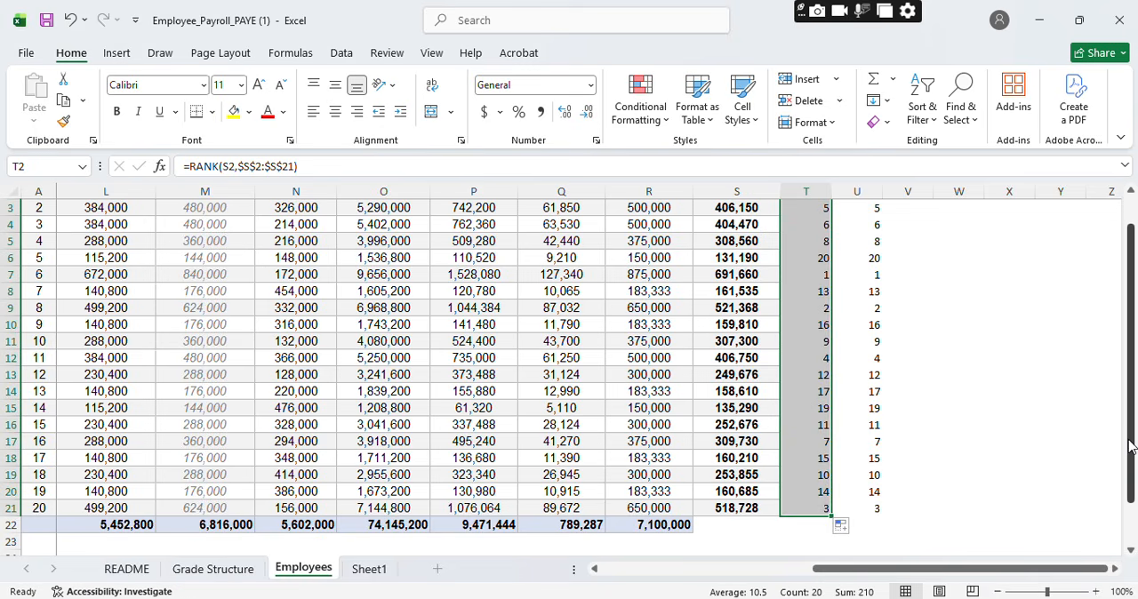
drag(1130, 446, 1131, 398)
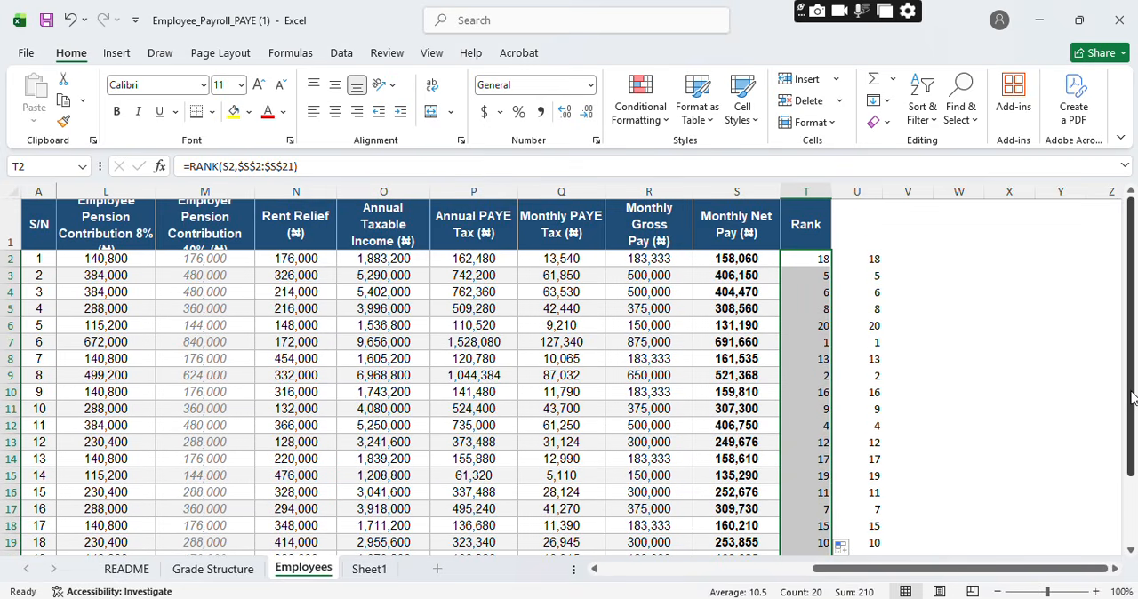